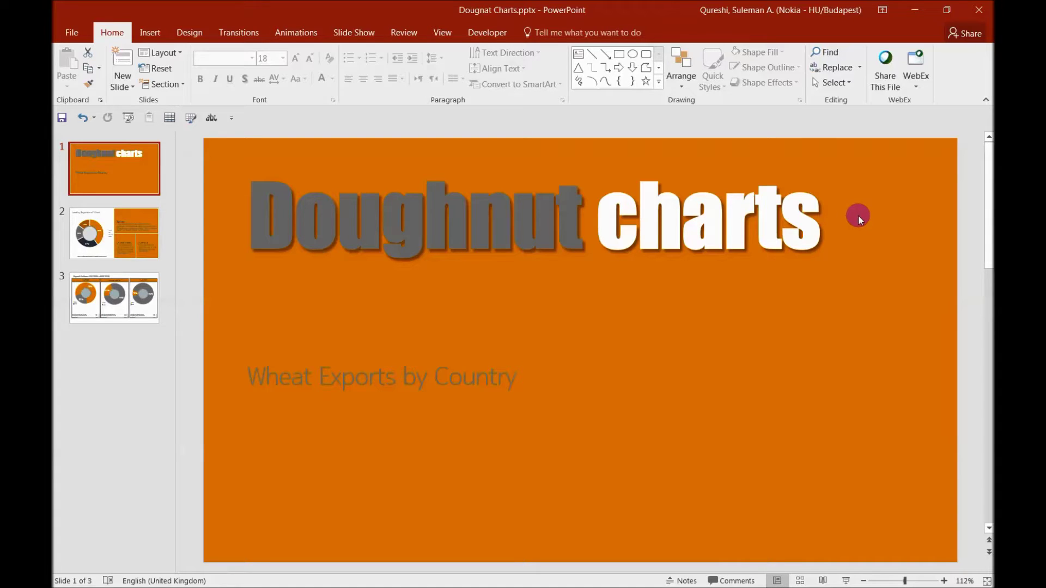
# Step: Preview slides 2, 3, 2 and 1, then switch to the Excel wheat exporter workbook
pyautogui.click(155, 234)
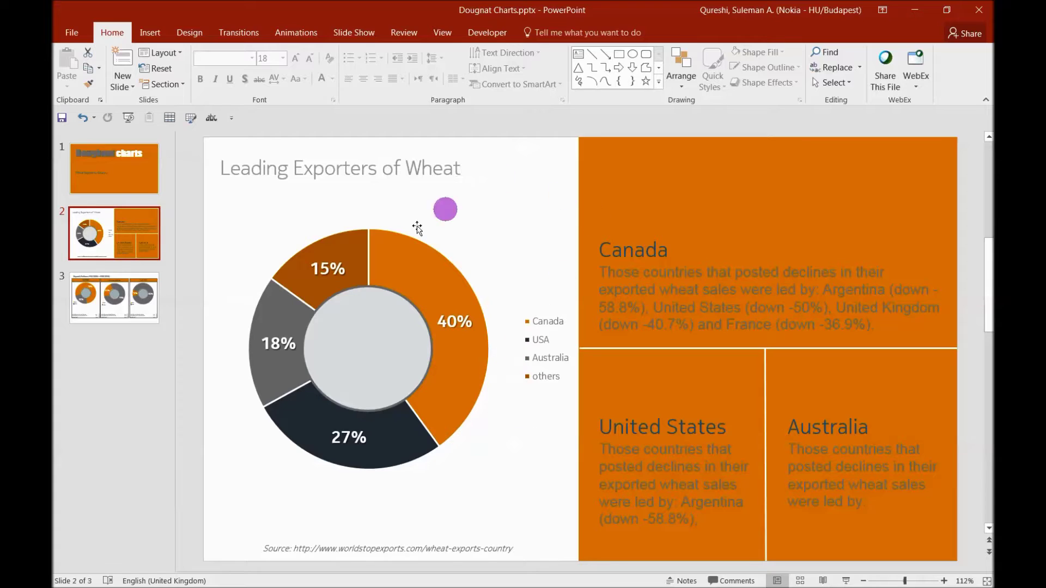
pyautogui.click(136, 299)
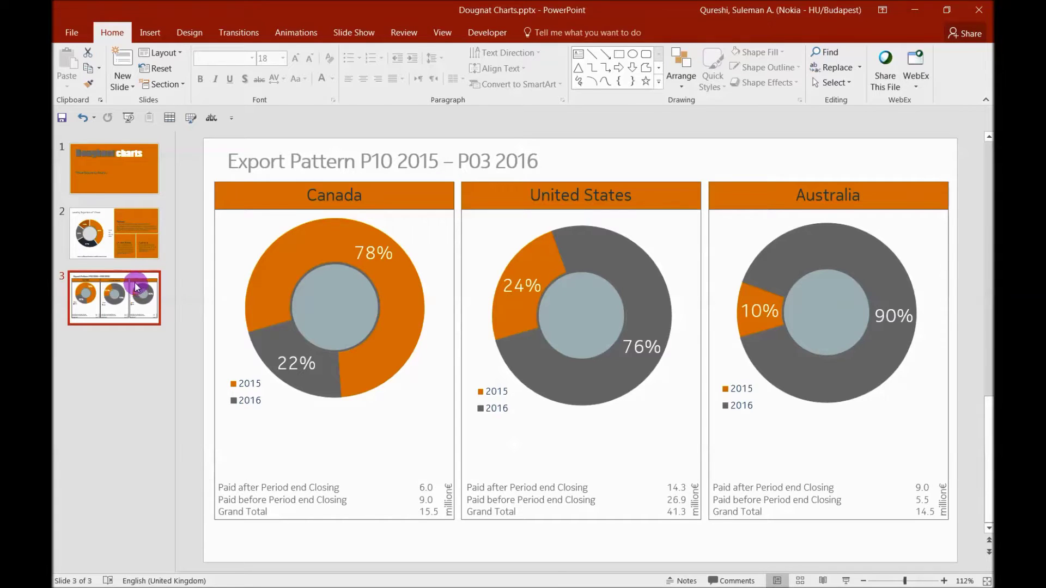
pyautogui.click(139, 249)
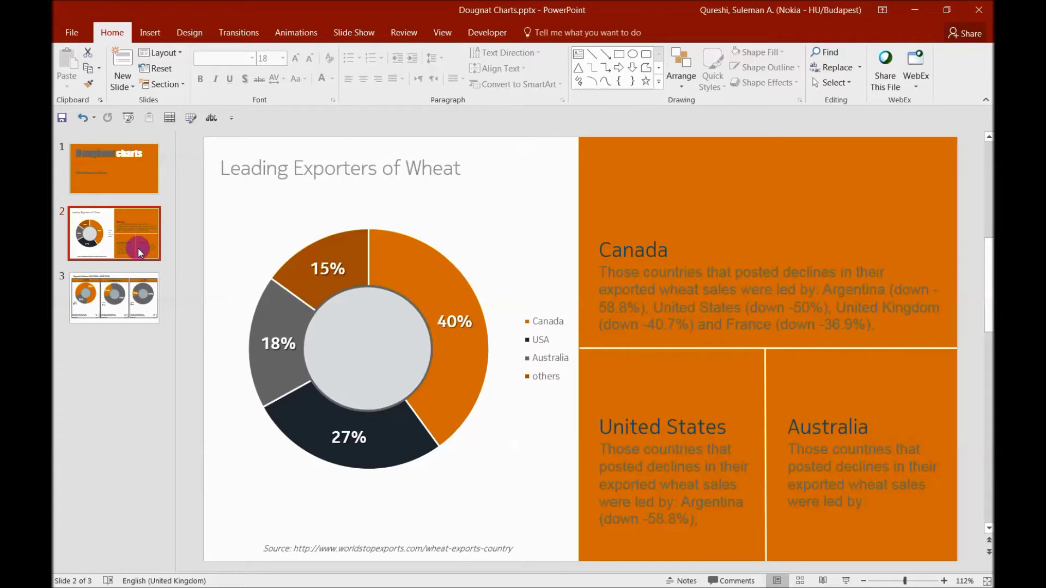
pyautogui.click(146, 191)
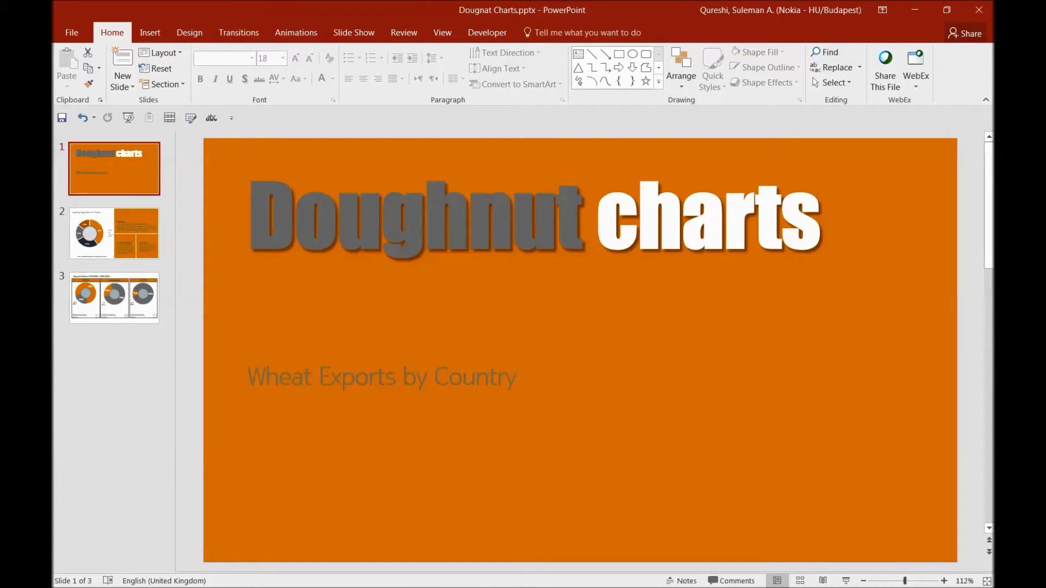
pyautogui.hotkey('alt', 'Tab')
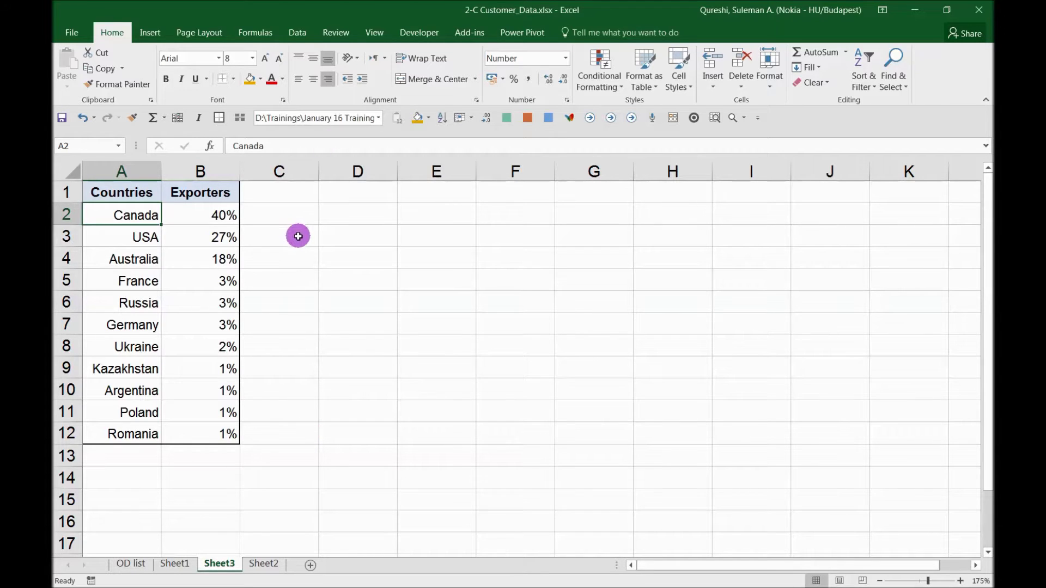
# Step: Chart A1:B12 as a doughnut titled Exporters and move it beside the data table
pyautogui.moveTo(155, 193); pyautogui.dragTo(228, 436)
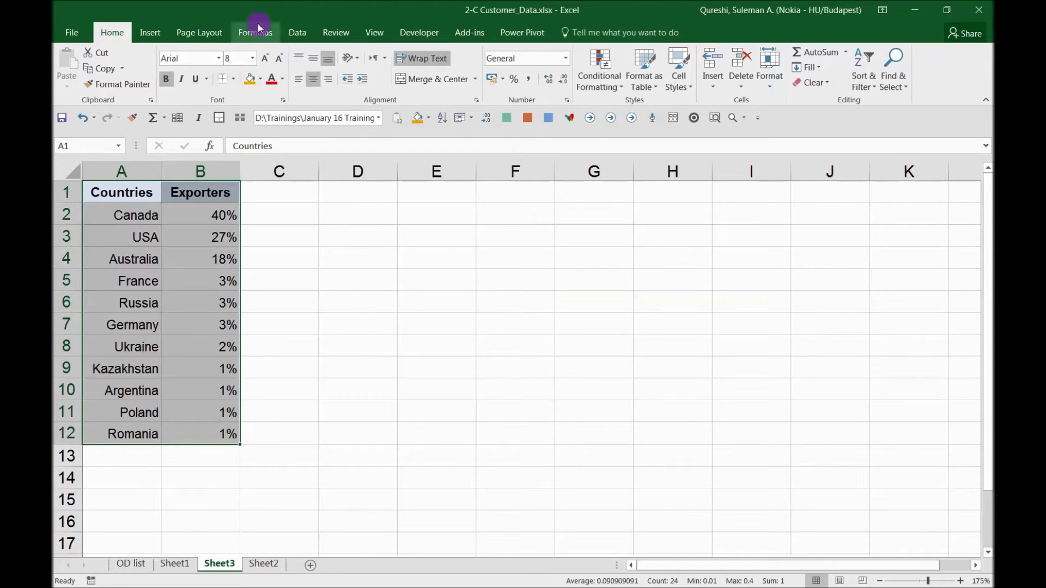
pyautogui.click(162, 31)
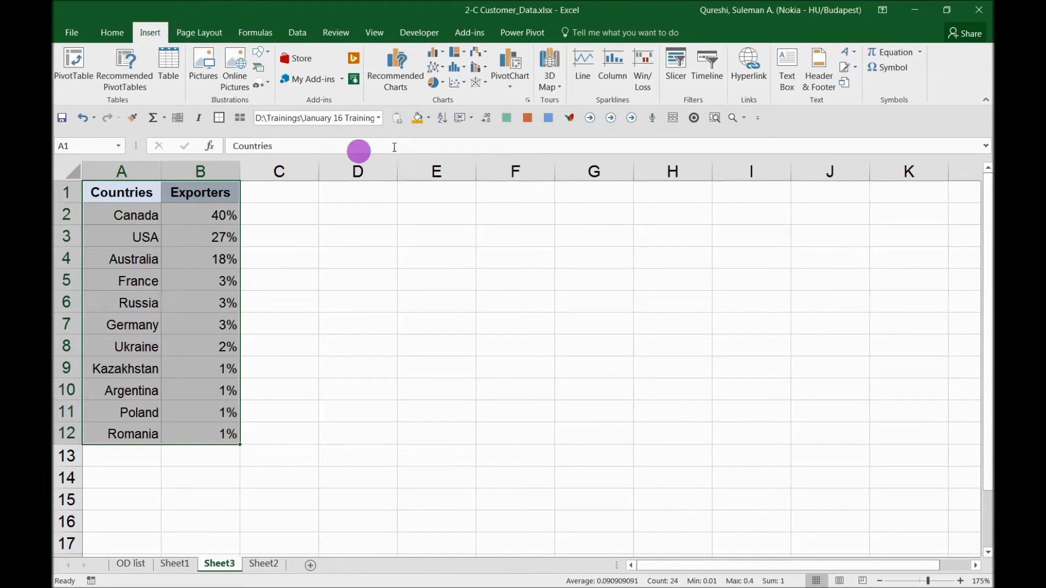
pyautogui.click(454, 50)
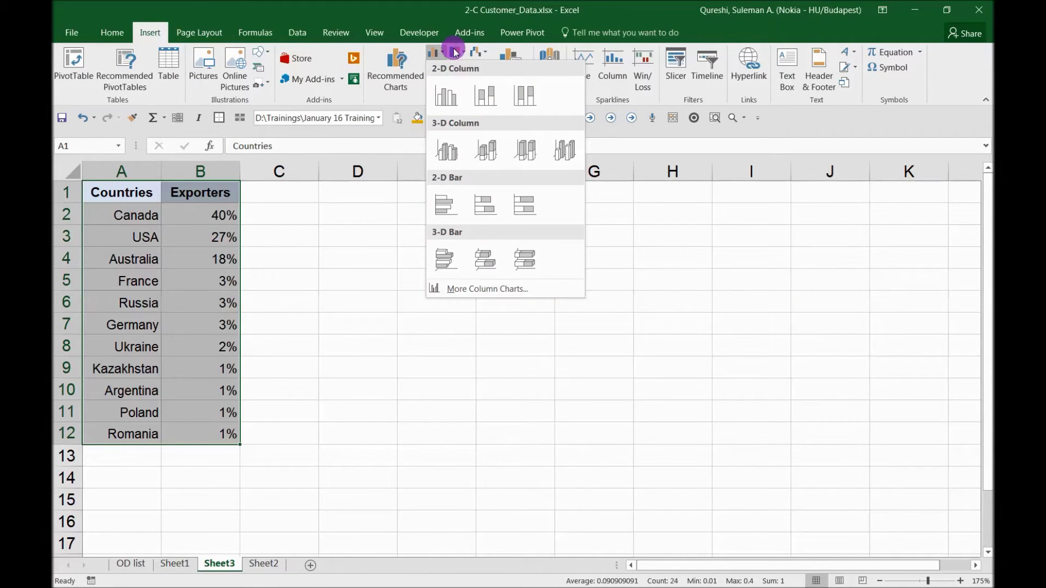
pyautogui.click(455, 290)
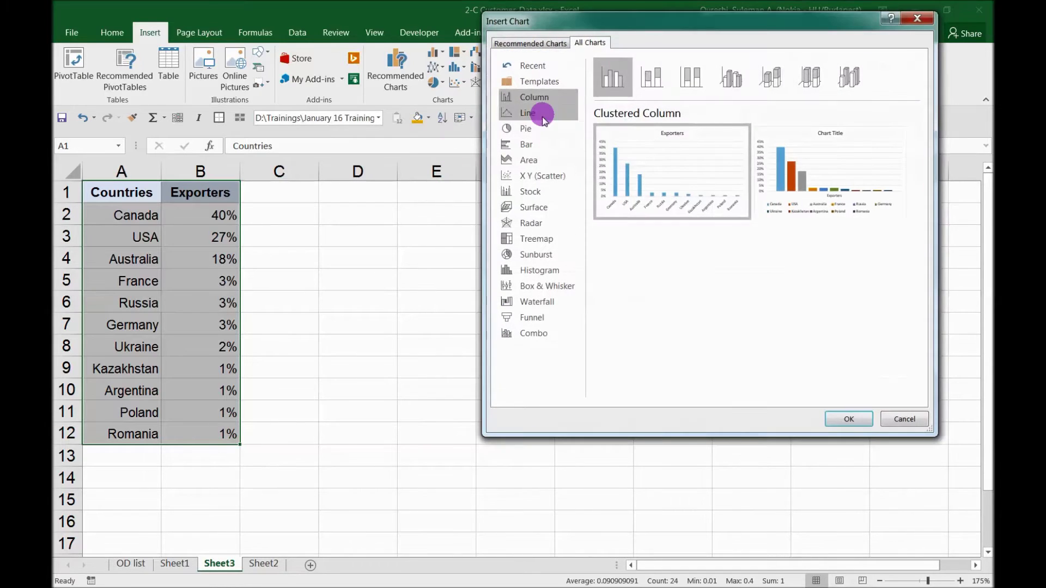
pyautogui.click(530, 128)
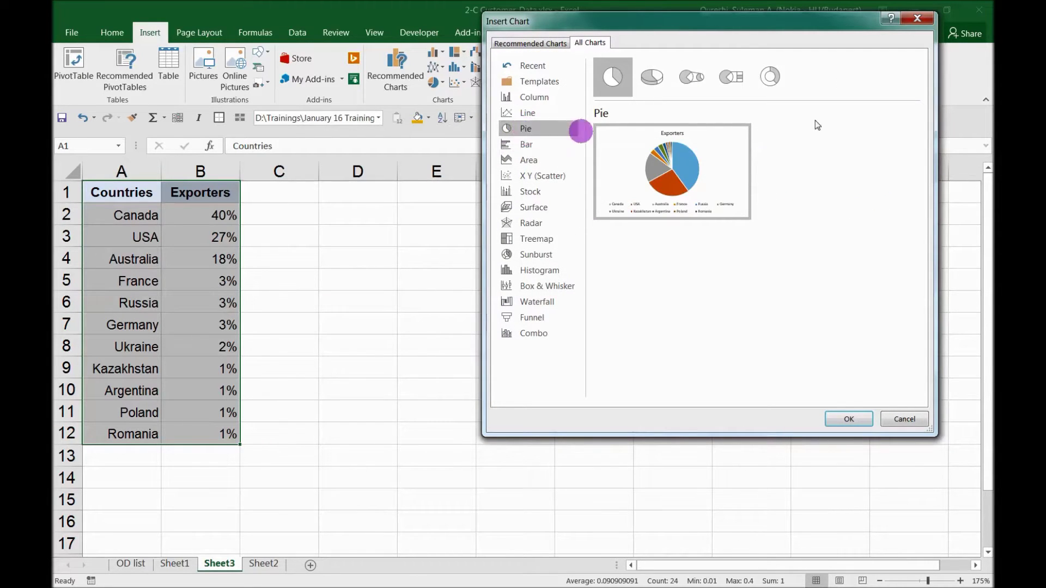
pyautogui.click(770, 80)
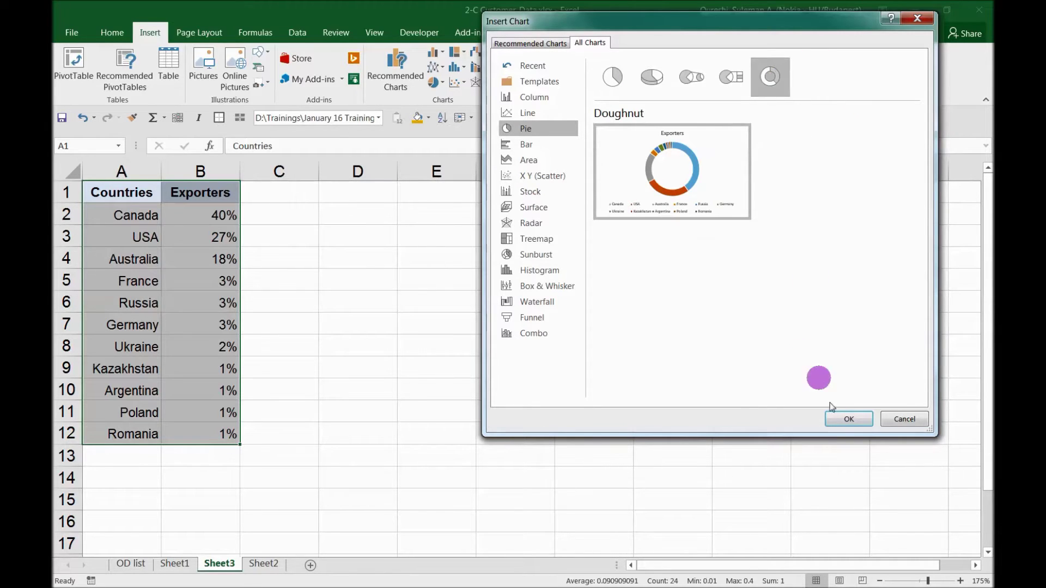
pyautogui.click(845, 419)
pyautogui.moveTo(705, 300); pyautogui.dragTo(777, 270)
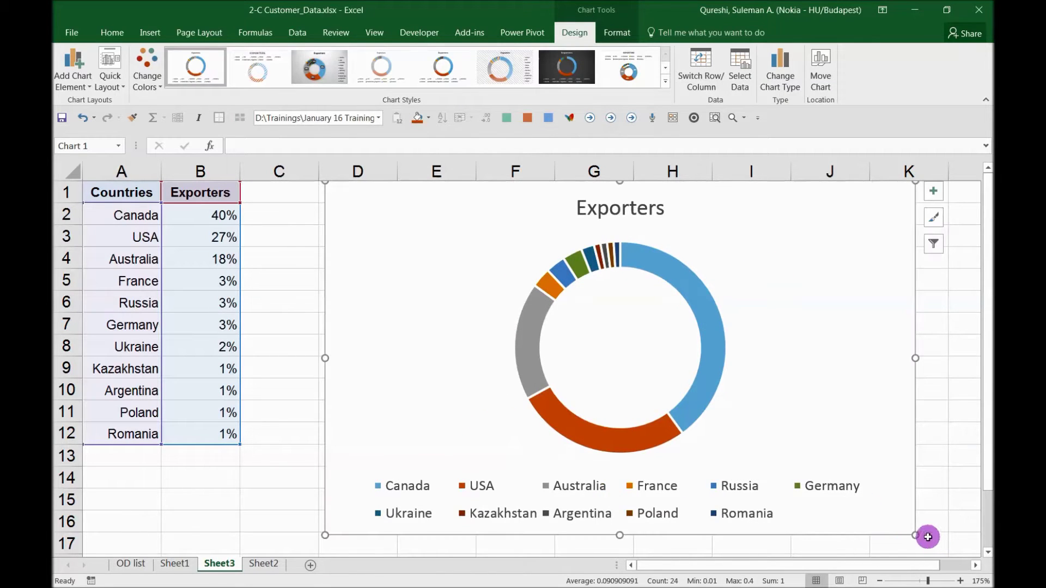
# Step: Shrink the Exporters doughnut chart, then return to the PowerPoint title slide
pyautogui.moveTo(916, 535); pyautogui.dragTo(815, 475)
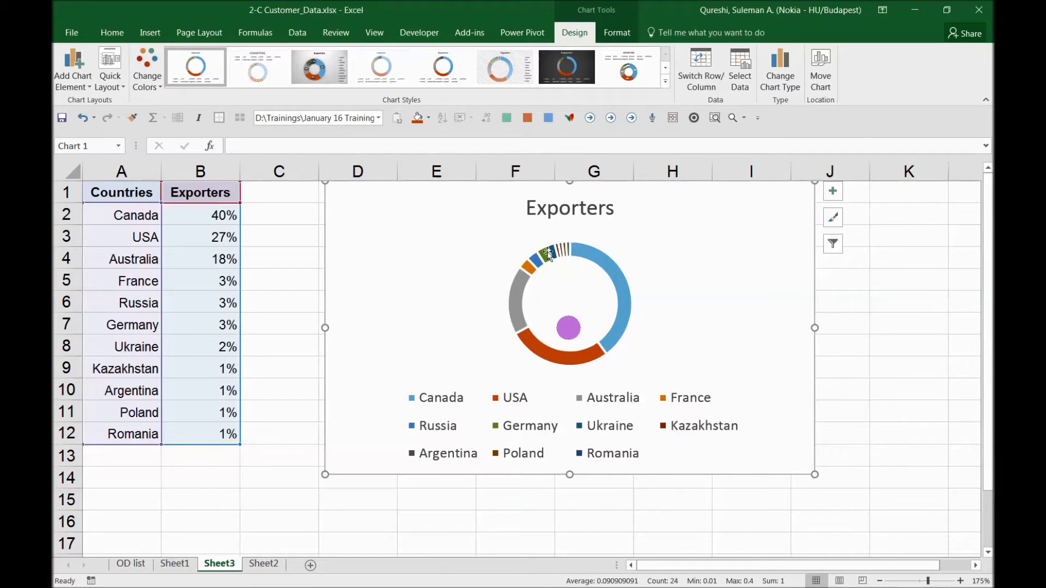
pyautogui.moveTo(619, 281)
pyautogui.hotkey('alt', 'Tab')
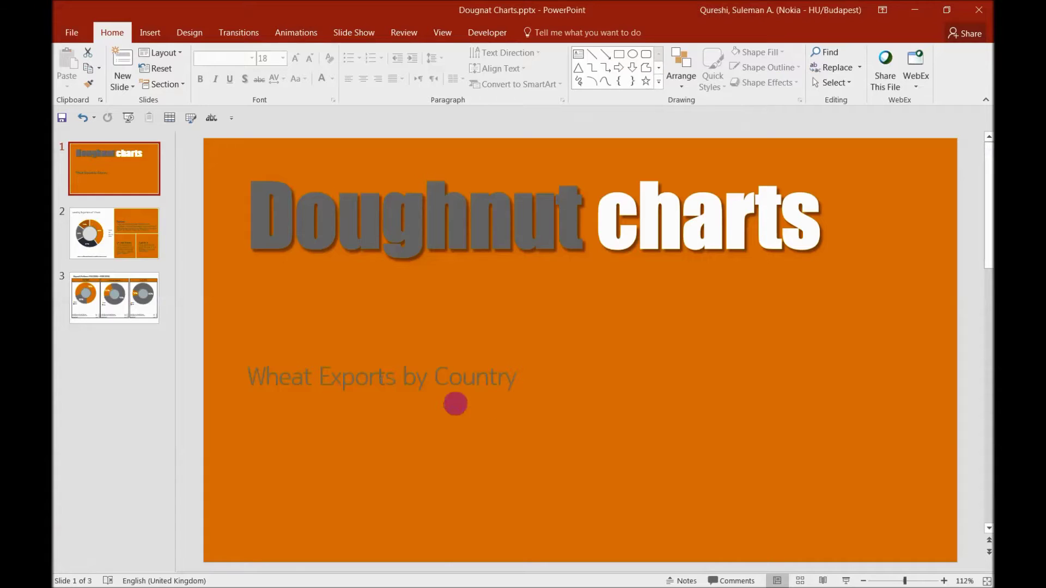
# Step: Scroll the thumbnails to the wheat exporters slide, then delete the Excel Exporters doughnut
pyautogui.scroll(-1, 455, 403)
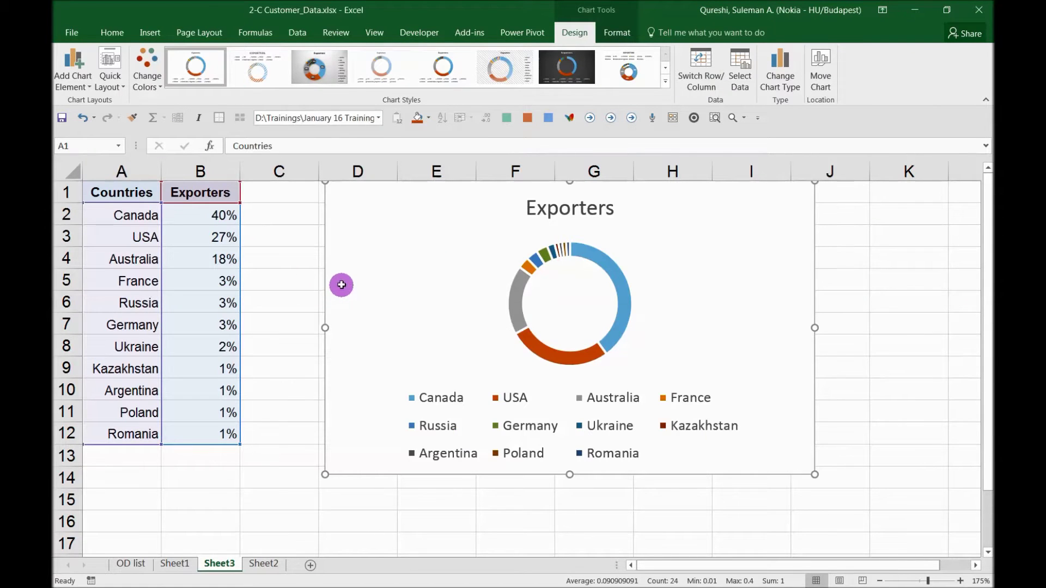
pyautogui.press('Delete')
# Step: Select the smaller exporter values B5:B12, then the top three values B2:B4
pyautogui.click(215, 280)
pyautogui.moveTo(216, 280); pyautogui.dragTo(216, 430)
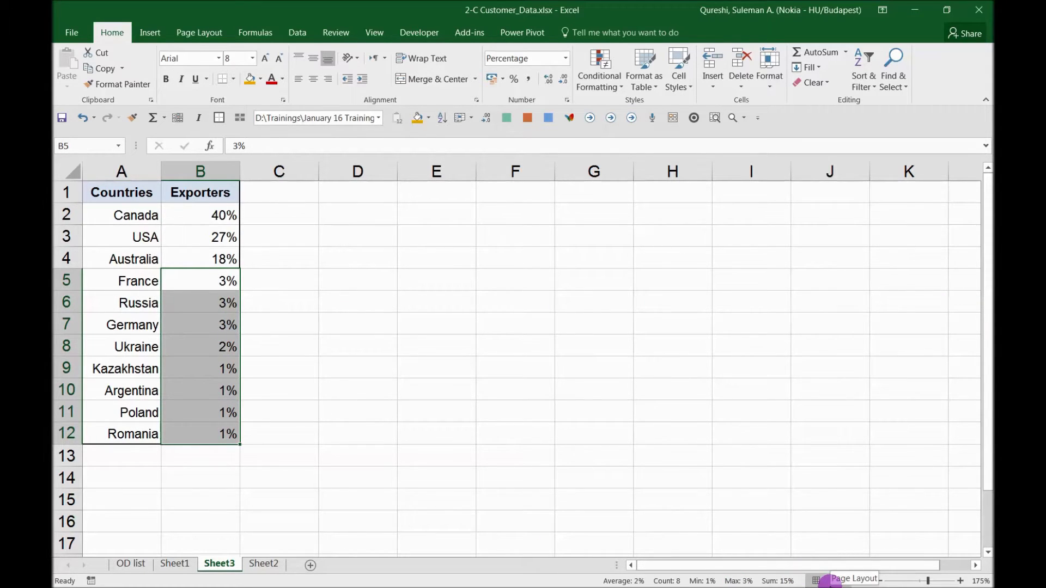
pyautogui.moveTo(173, 215); pyautogui.dragTo(172, 260)
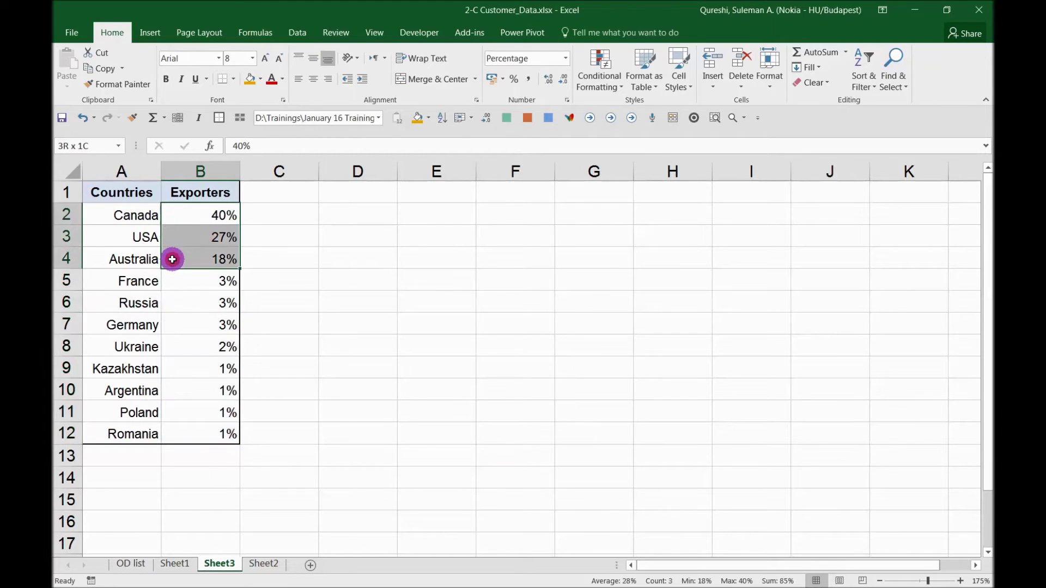
# Step: Insert a blank row 5 above France and label it 'Others'
pyautogui.click(76, 280)
pyautogui.hotkey('ctrl', 'shift', '+')
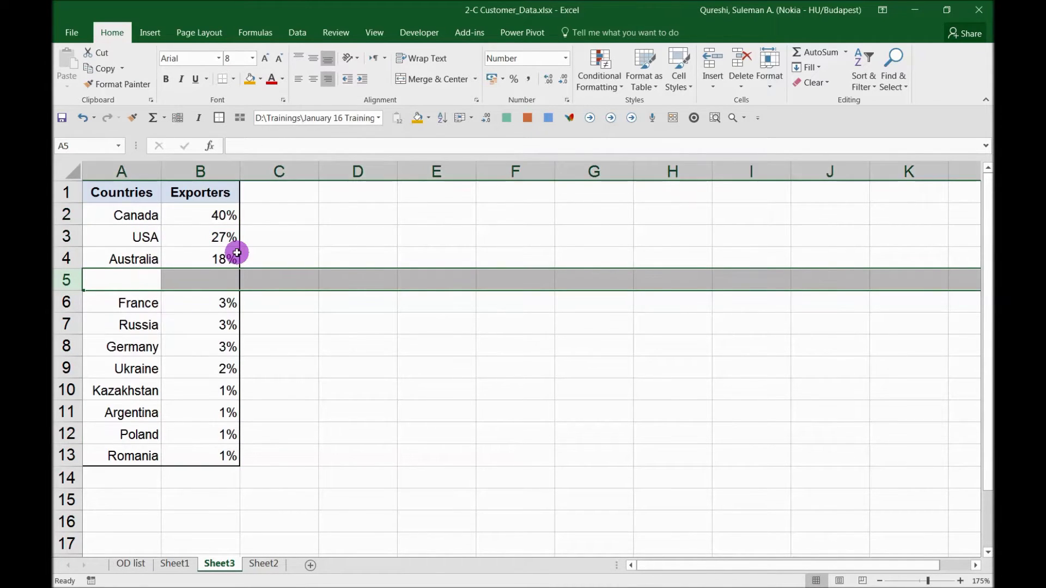
pyautogui.click(133, 277)
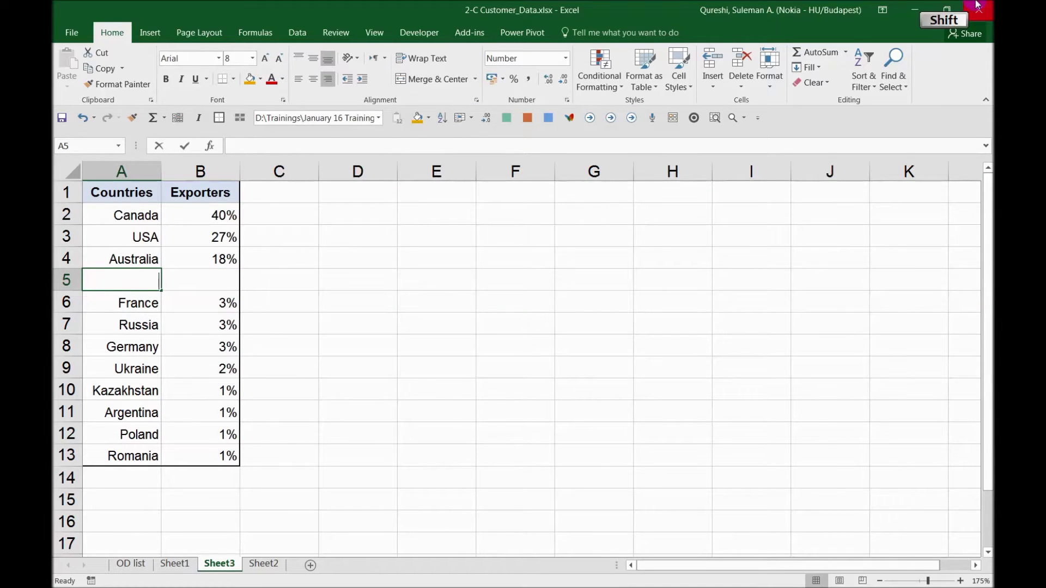
pyautogui.write('Others')
pyautogui.press('Return')
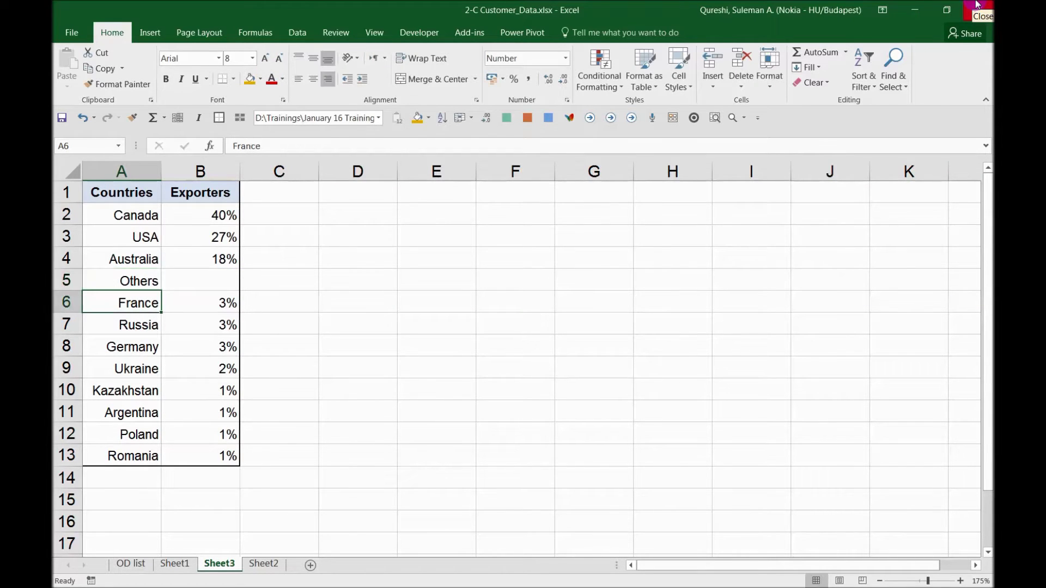
# Step: Enter =SUM(B6:B13) in B5 to show 15%, then select A1:B5
pyautogui.press('Up')
pyautogui.press('Right')
pyautogui.write('=sum(')
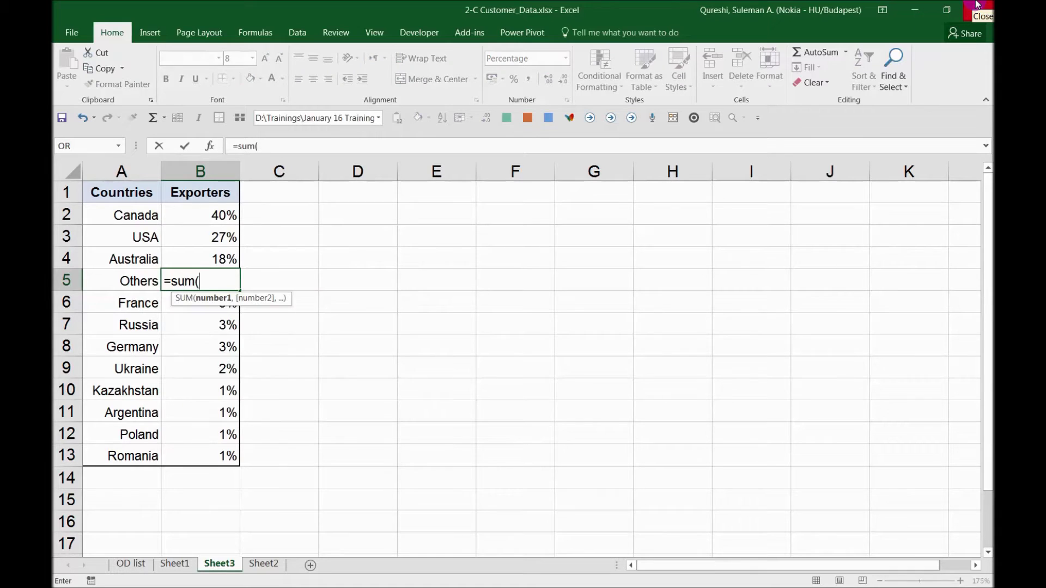
pyautogui.press('Down')
pyautogui.hotkey('ctrl', 'shift', 'Down')
pyautogui.press('Return')
pyautogui.press('Up')
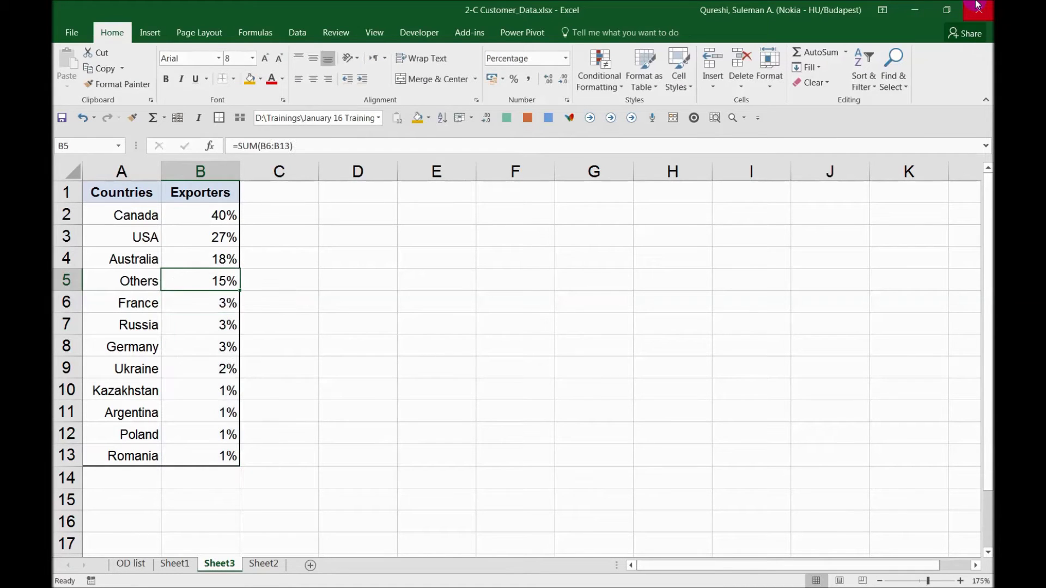
pyautogui.moveTo(227, 214); pyautogui.dragTo(226, 274)
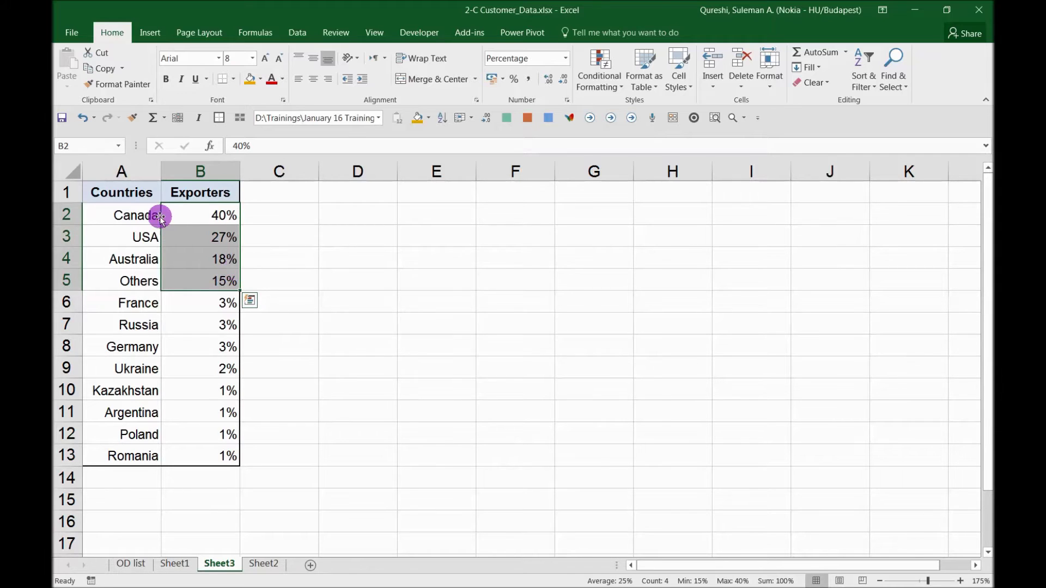
pyautogui.moveTo(156, 193); pyautogui.dragTo(205, 273)
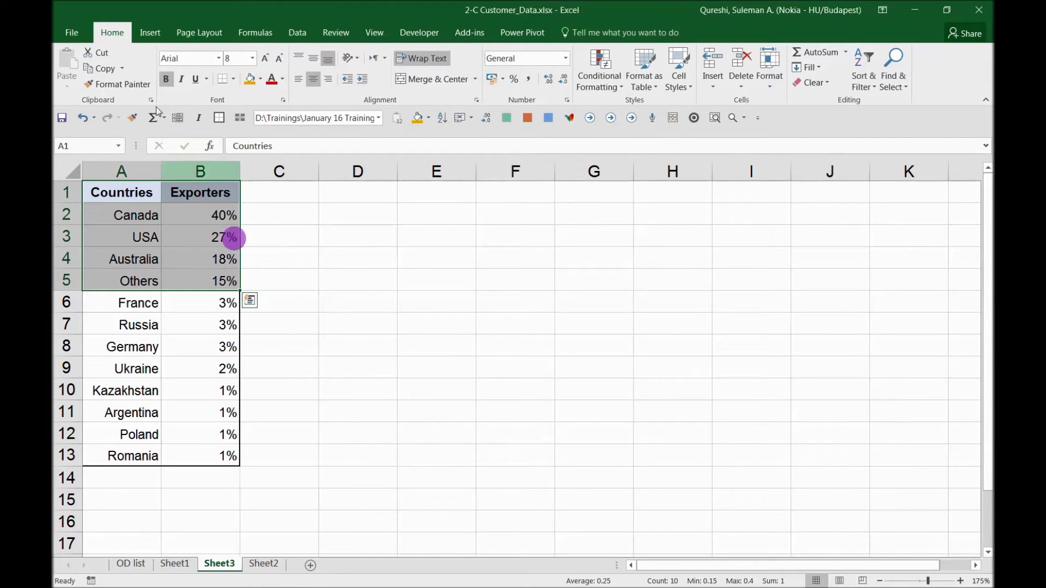
# Step: Insert a doughnut chart of Canada, USA, Australia and Others from A1:B5
pyautogui.click(162, 34)
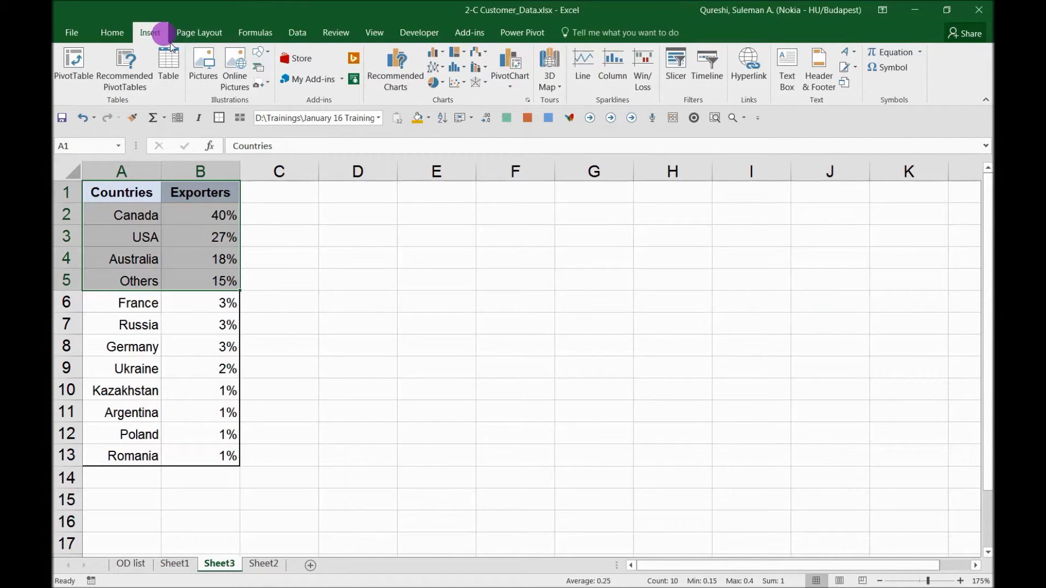
pyautogui.click(439, 52)
pyautogui.click(469, 288)
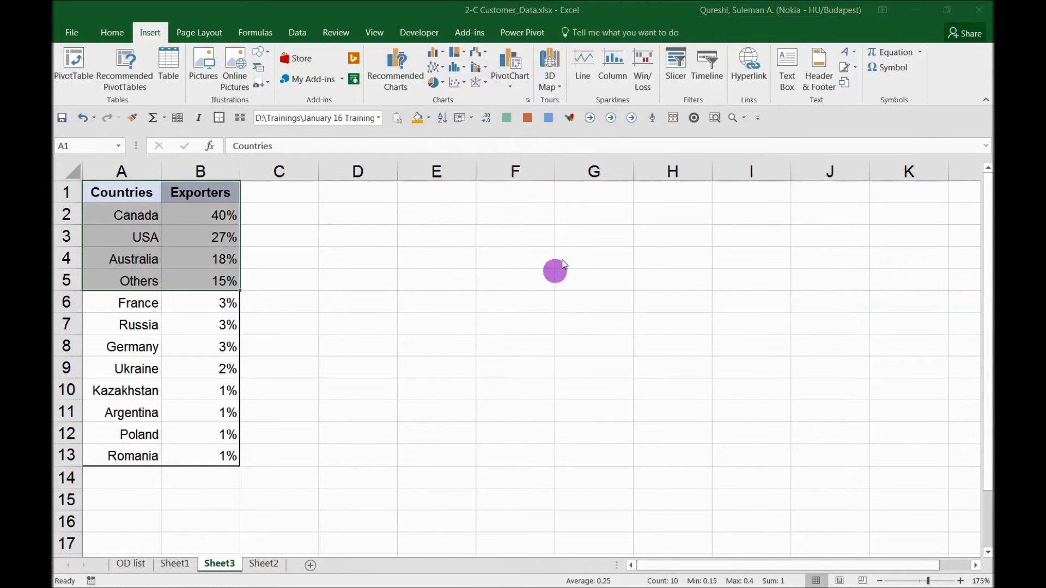
pyautogui.click(542, 130)
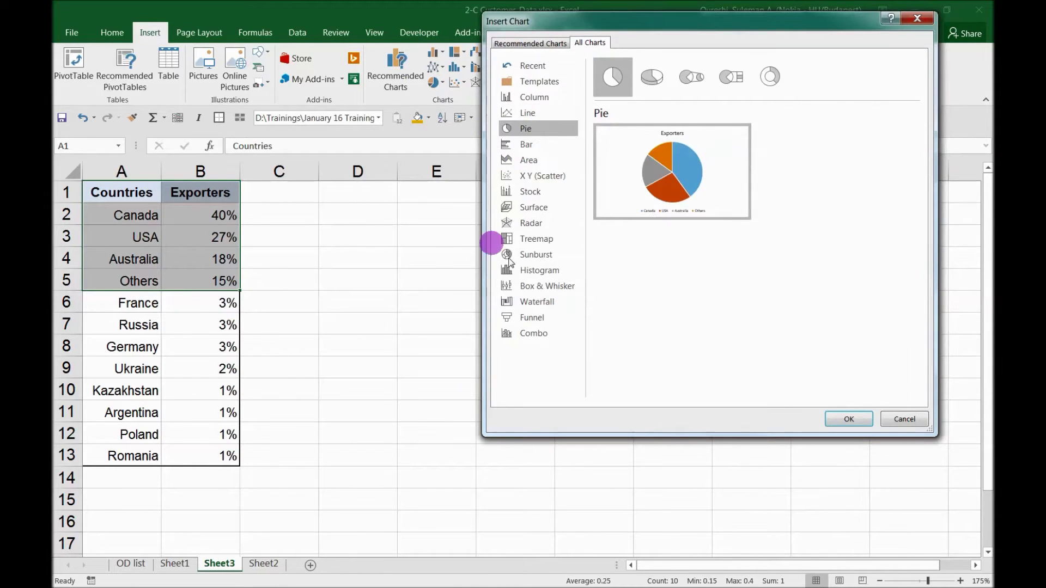
pyautogui.click(882, 416)
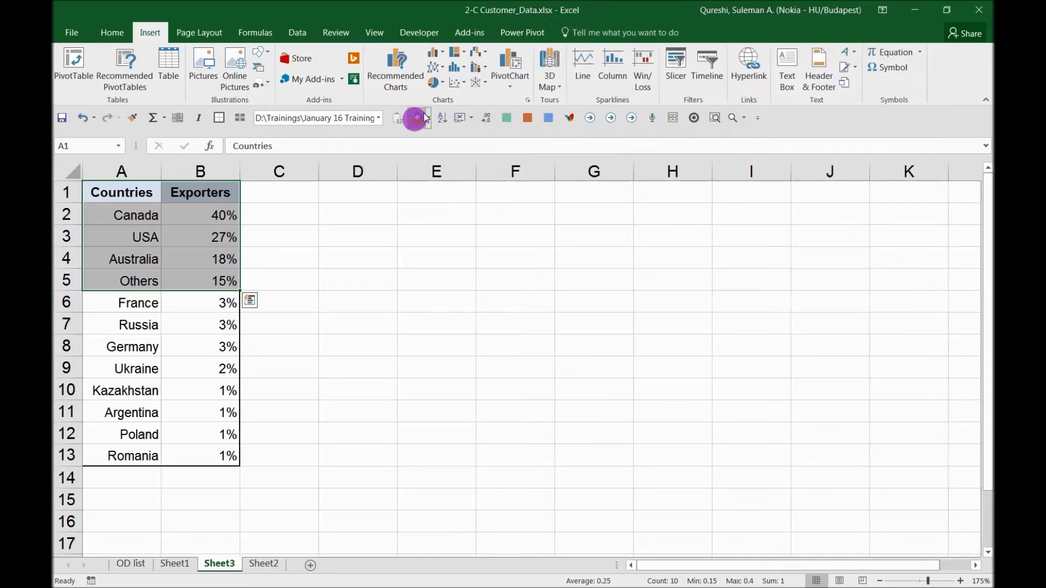
pyautogui.click(436, 82)
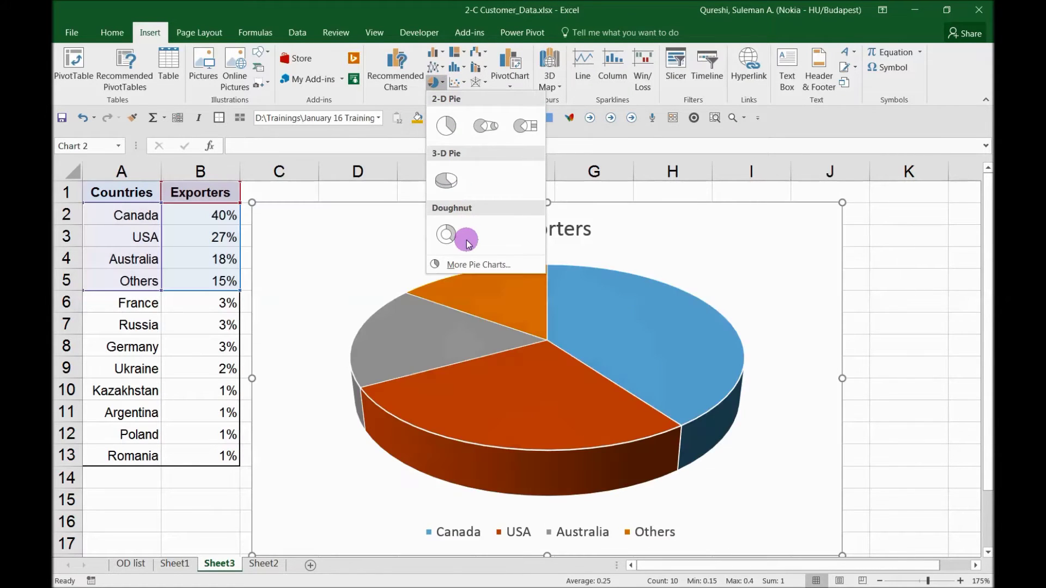
pyautogui.click(468, 240)
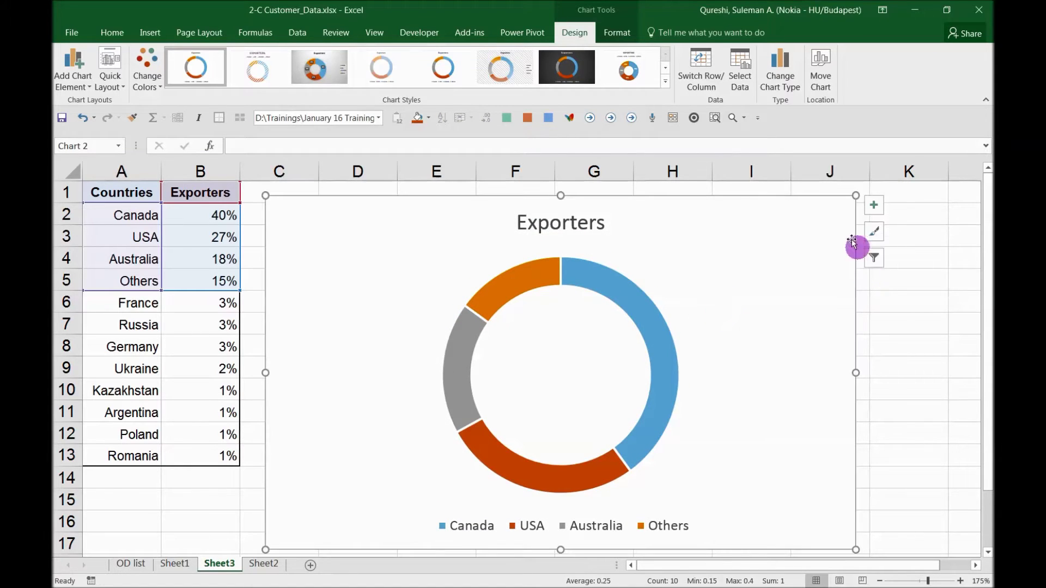
# Step: Turn off the doughnut's chart title and switch to the PowerPoint deck
pyautogui.click(873, 209)
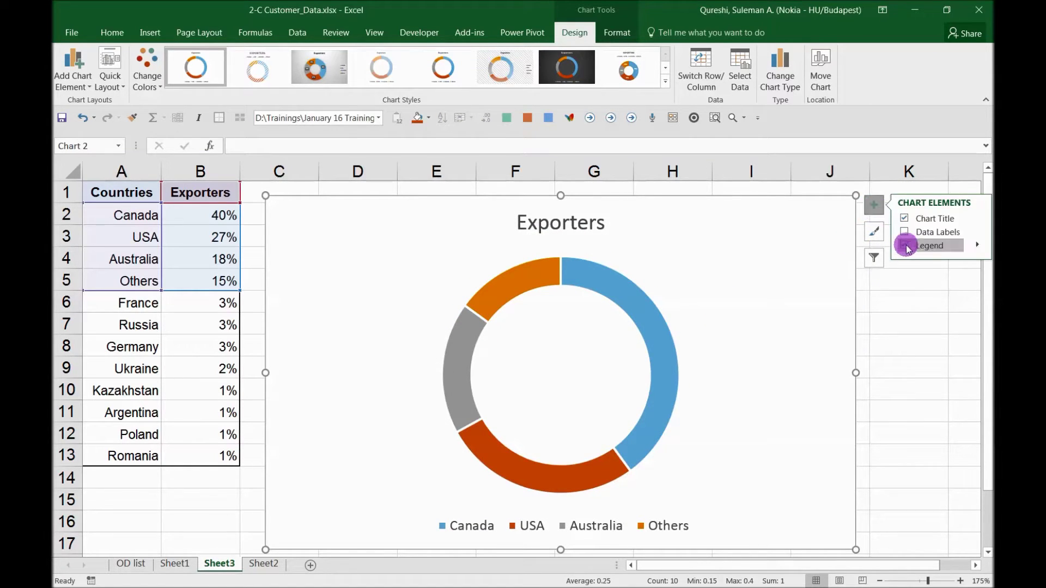
pyautogui.click(905, 218)
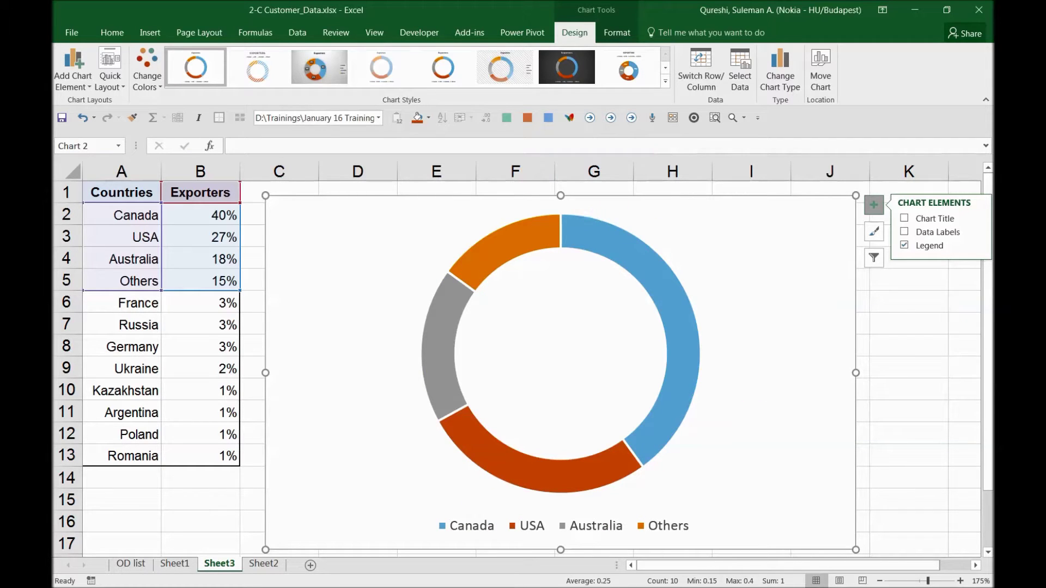
pyautogui.hotkey('alt', 'Tab')
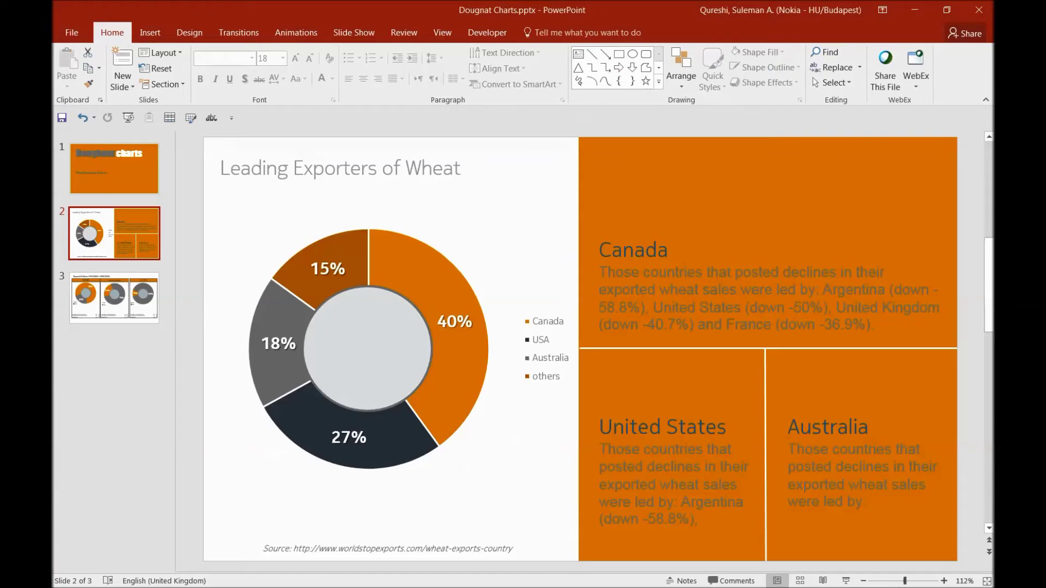
# Step: Duplicate the Leading Exporters of Wheat slide 2 as a new slide 3
pyautogui.click(122, 319)
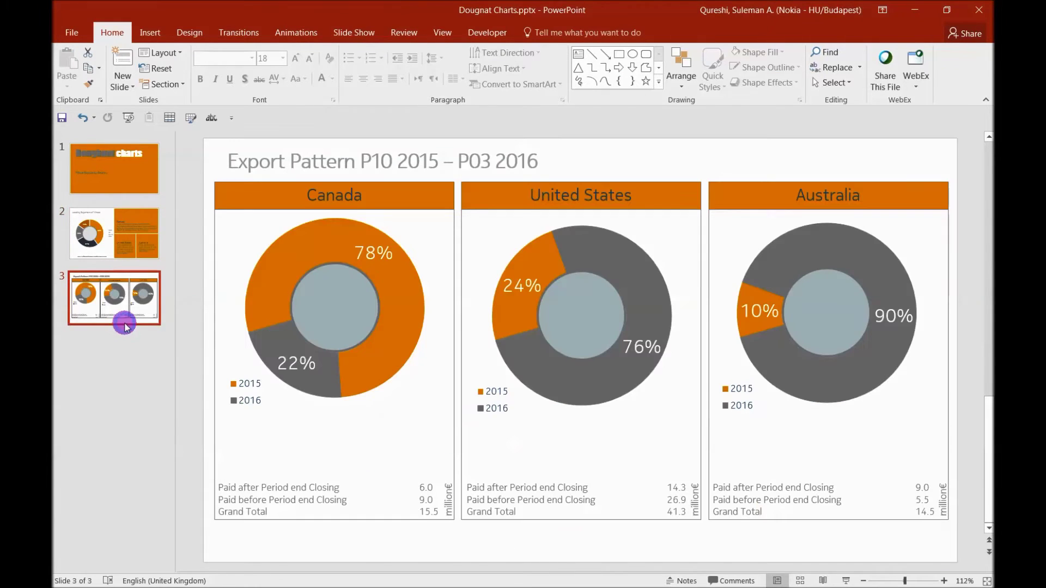
pyautogui.rightClick(124, 321)
pyautogui.click(112, 259)
pyautogui.rightClick(115, 252)
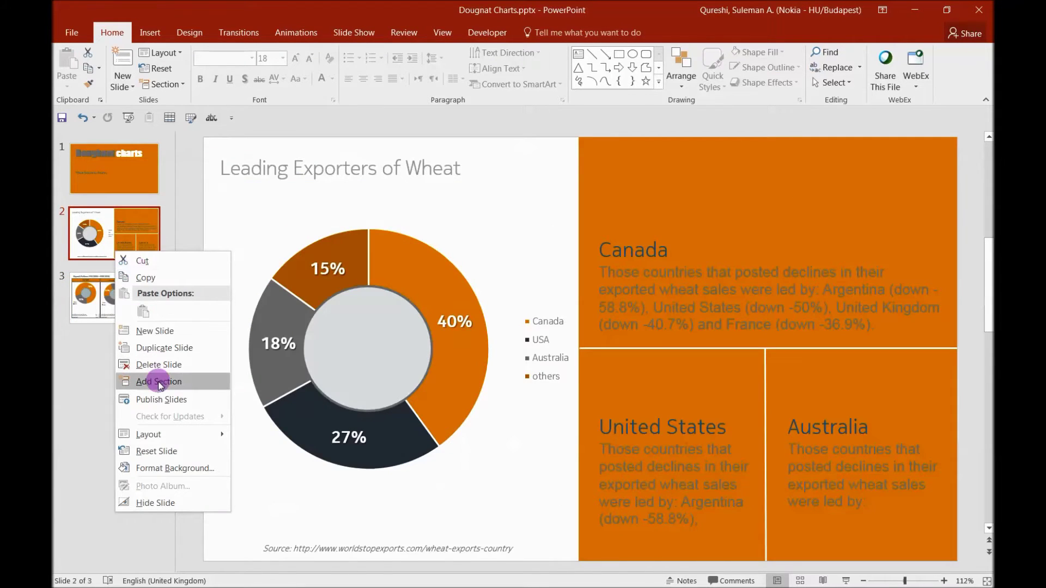
pyautogui.click(164, 347)
# Step: Delete the doughnut series, legend and grey centre circle from slide 3, then return to Excel
pyautogui.click(397, 261)
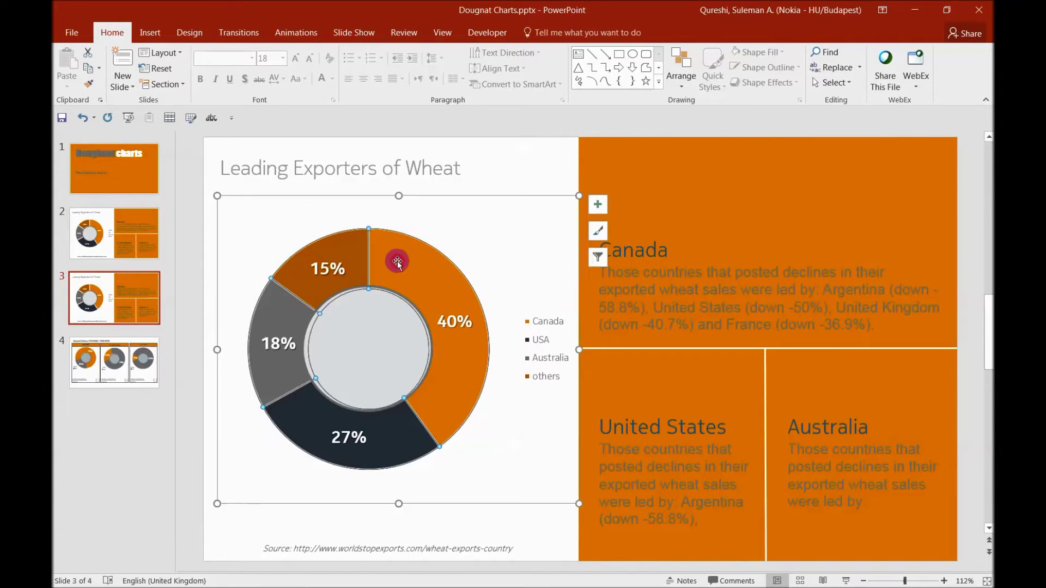
pyautogui.press('Delete')
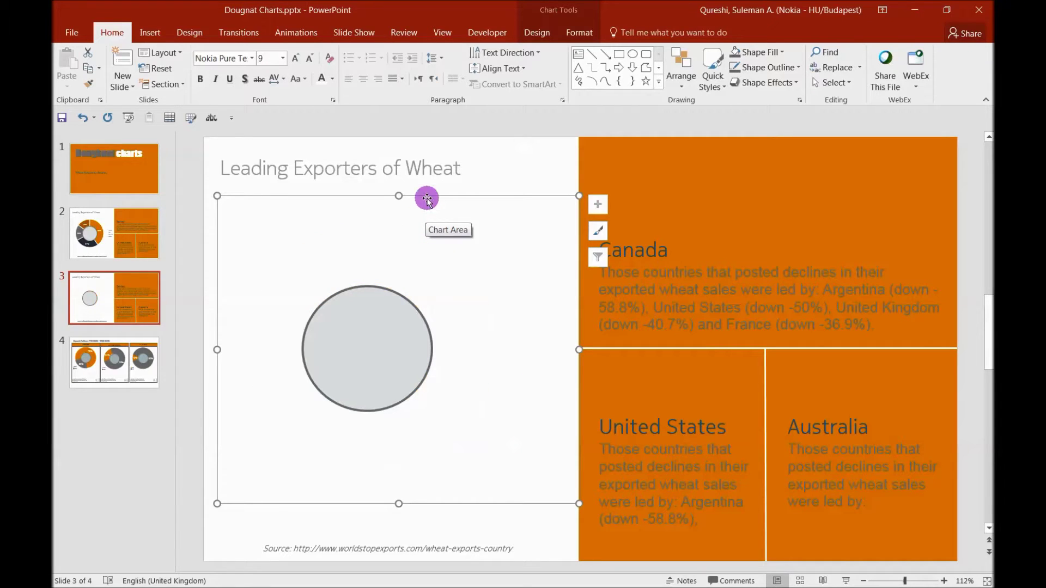
pyautogui.click(383, 304)
pyautogui.press('Delete')
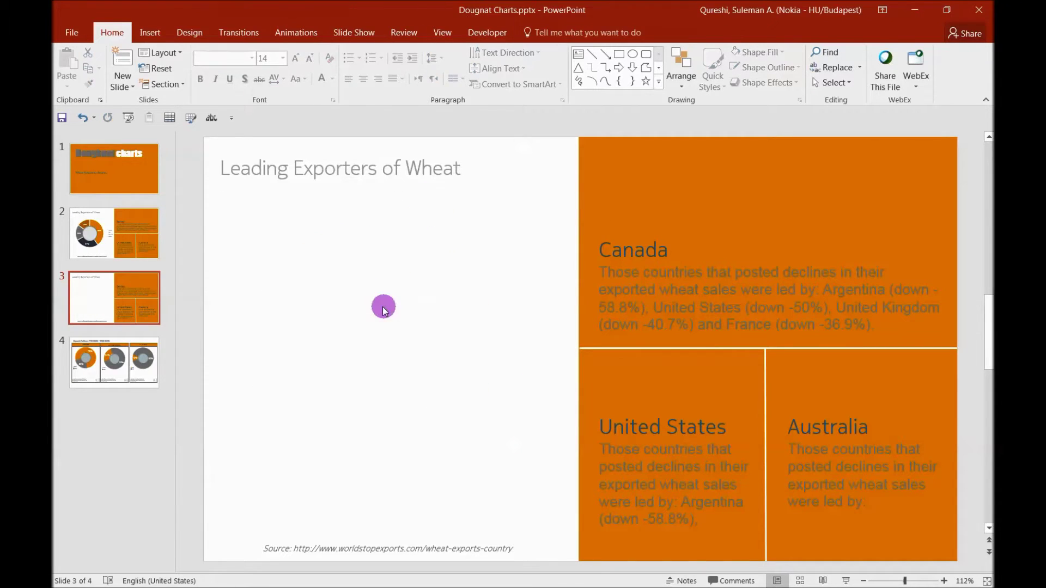
pyautogui.hotkey('ctrl', 'v')
pyautogui.click(424, 330)
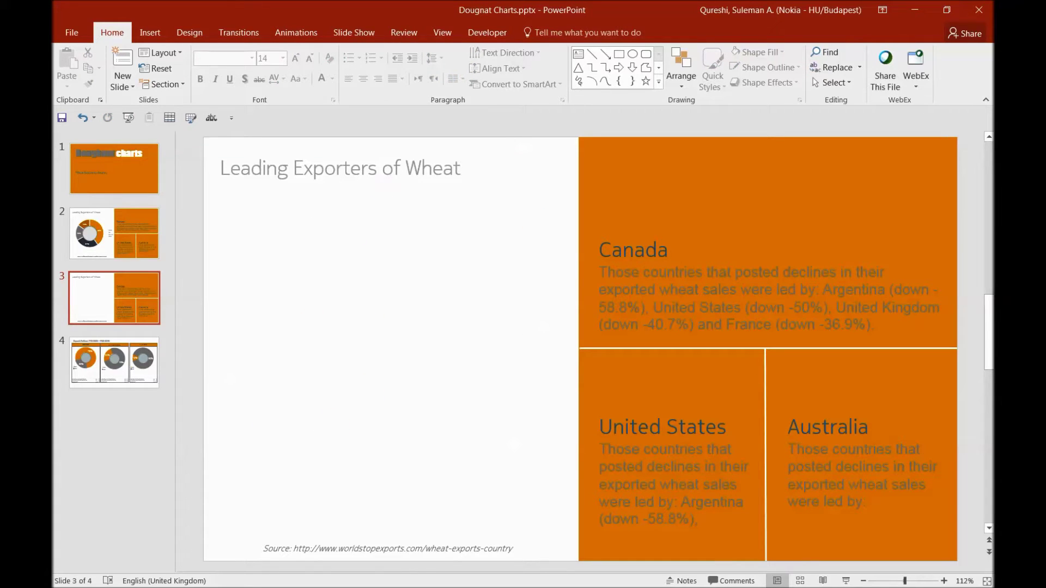
pyautogui.hotkey('alt', 'Tab')
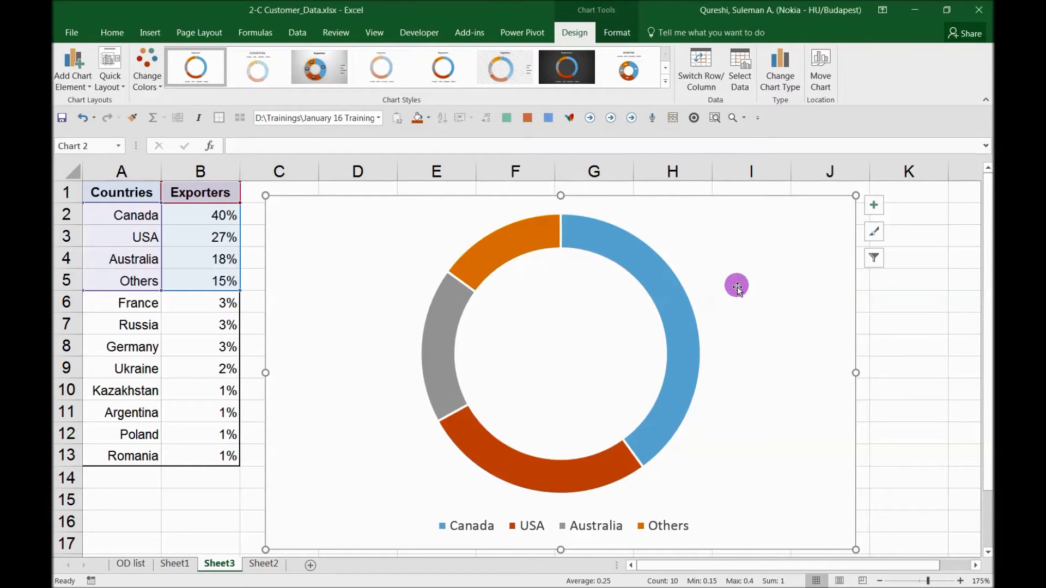
# Step: Copy the Excel doughnut chart and paste it onto slide 3's left half
pyautogui.hotkey('ctrl', 'Tab')
pyautogui.press('Down')
pyautogui.press('Return')
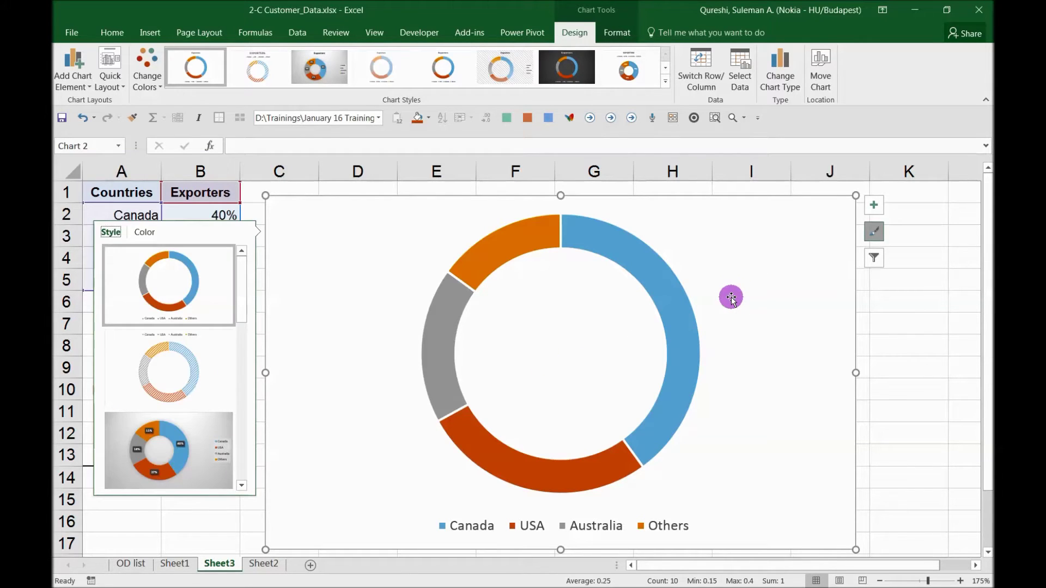
pyautogui.press('Tab')
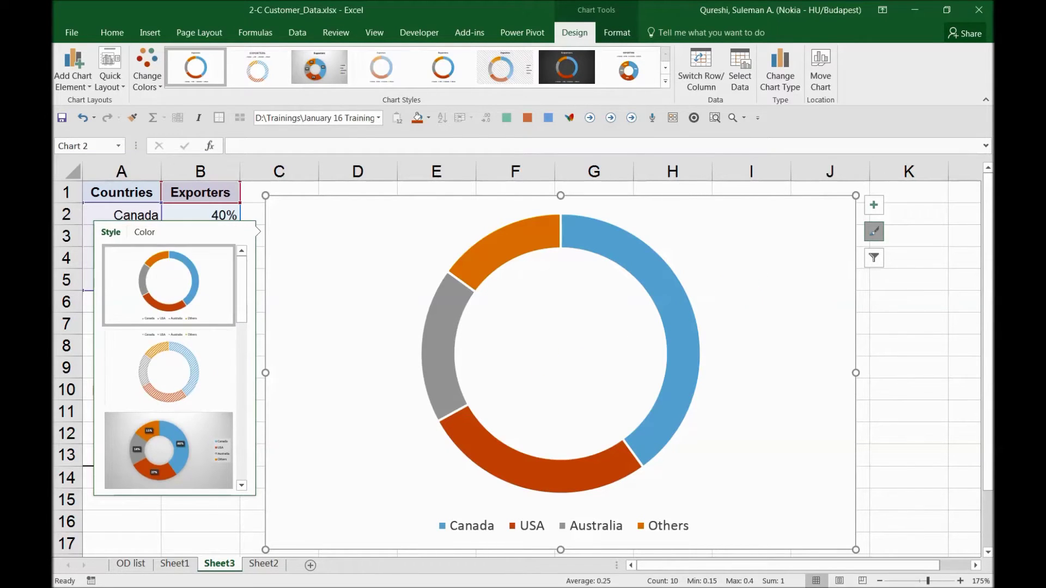
pyautogui.hotkey('alt', 'Tab')
pyautogui.hotkey('ctrl', 'v')
pyautogui.moveTo(488, 259); pyautogui.dragTo(259, 229)
# Step: Resize the pasted doughnut's width and height to fill slide 3's white left area
pyautogui.moveTo(462, 270); pyautogui.dragTo(467, 273)
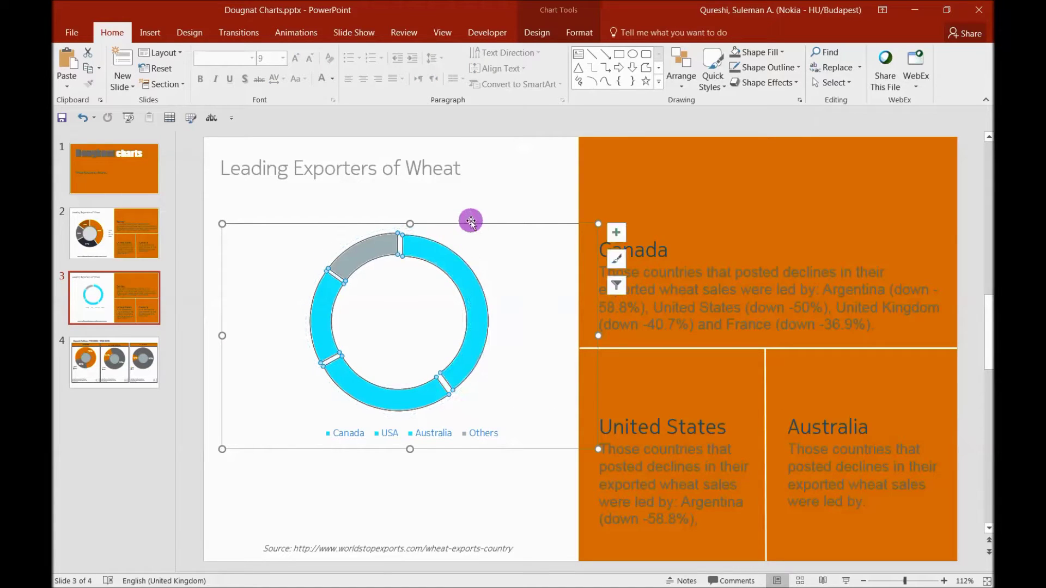
pyautogui.hotkey('ctrl', 'z')
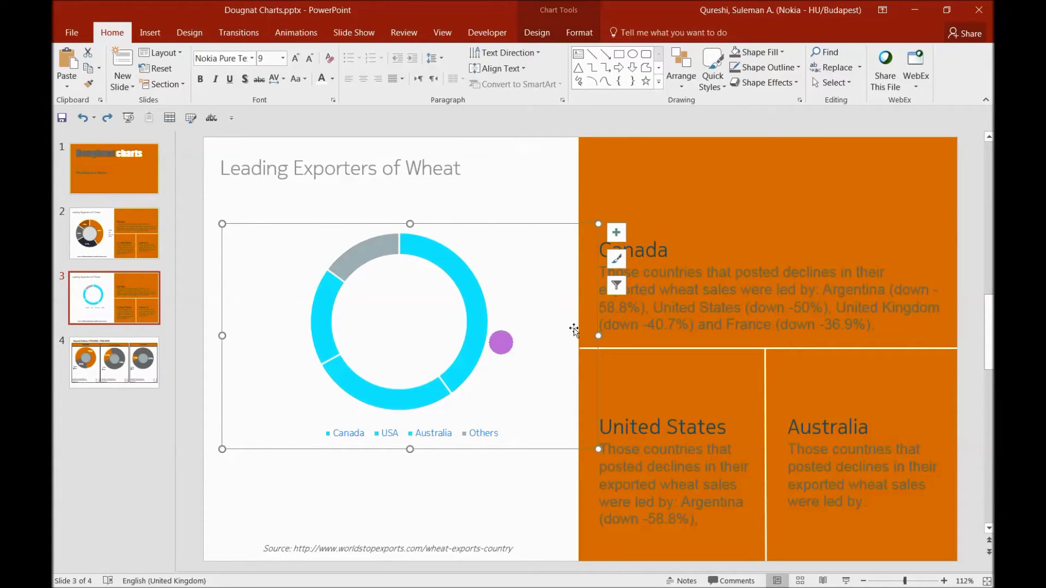
pyautogui.moveTo(598, 335); pyautogui.dragTo(564, 334)
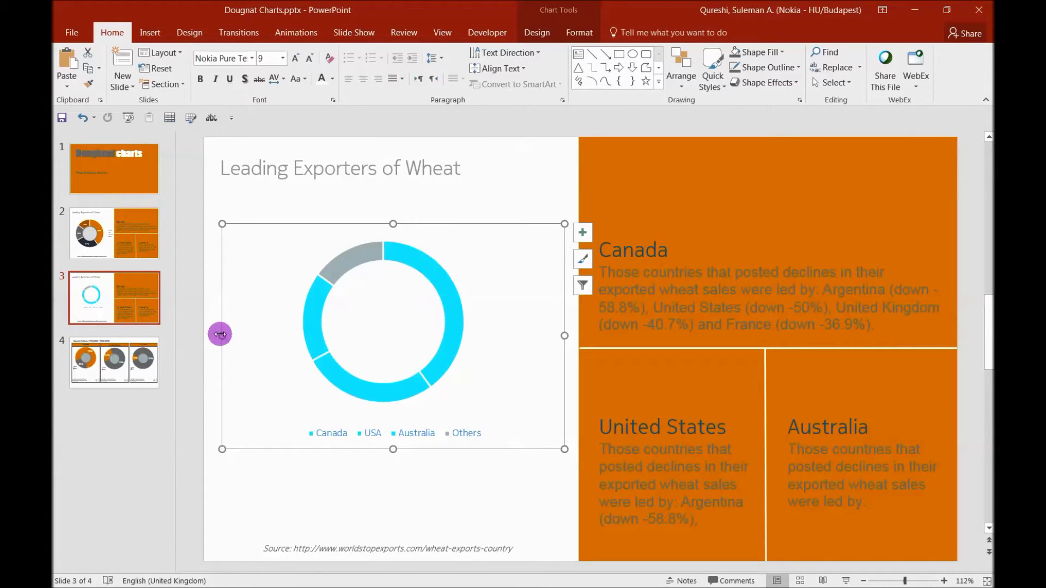
pyautogui.moveTo(220, 334); pyautogui.dragTo(213, 334)
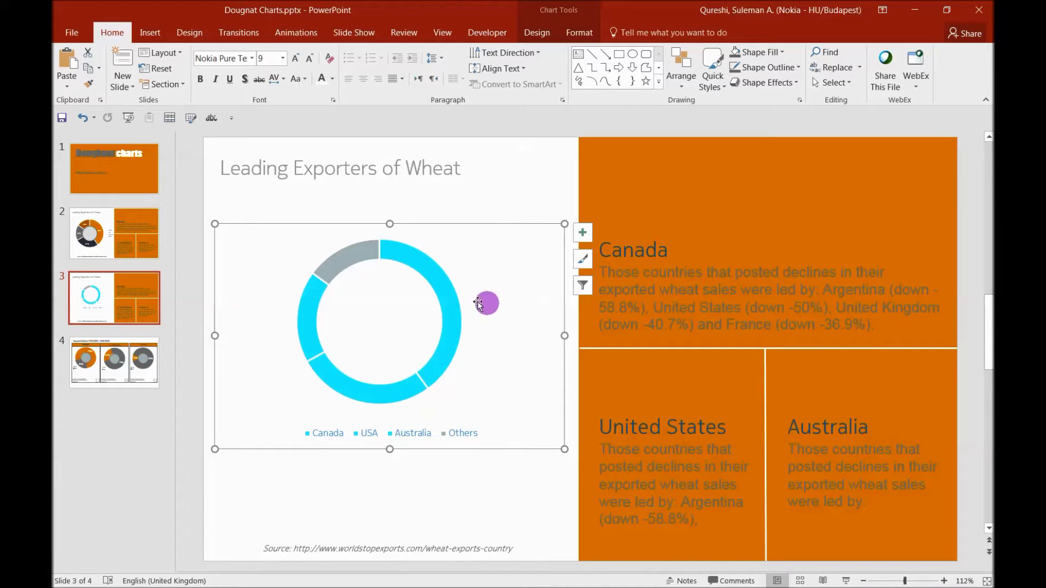
pyautogui.moveTo(565, 450); pyautogui.dragTo(571, 496)
pyautogui.doubleClick(458, 312)
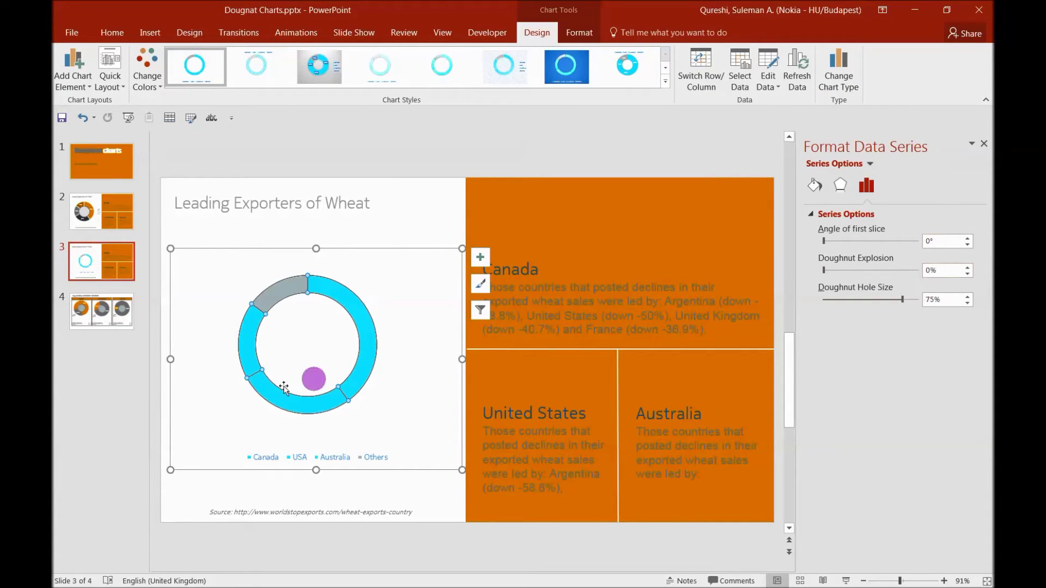
# Step: Select the whole doughnut series and set its hole size to 50% for thicker slices
pyautogui.click(345, 301)
pyautogui.moveTo(315, 289); pyautogui.dragTo(350, 285)
pyautogui.click(378, 422)
pyautogui.click(320, 339)
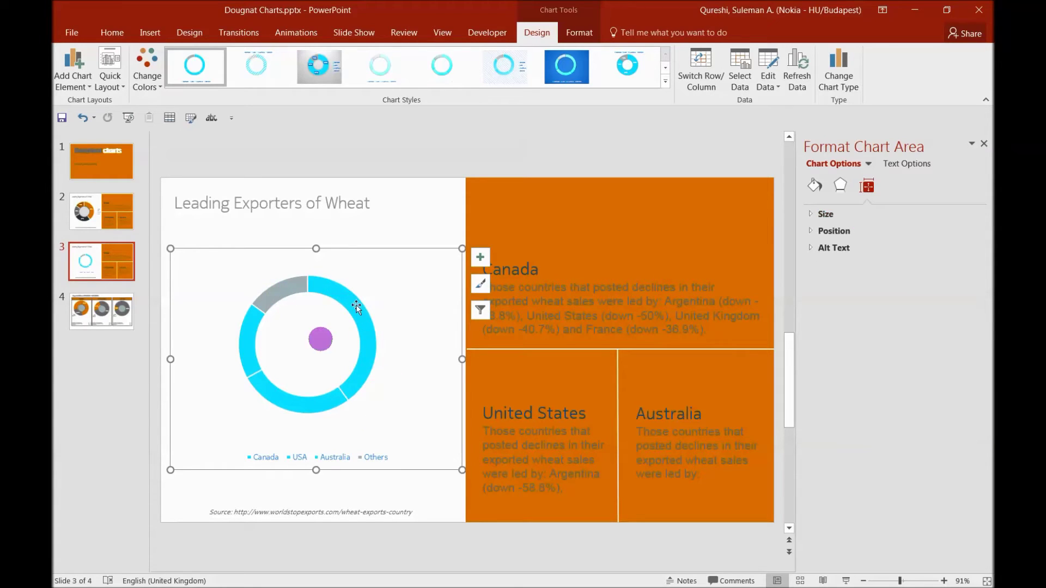
pyautogui.click(376, 334)
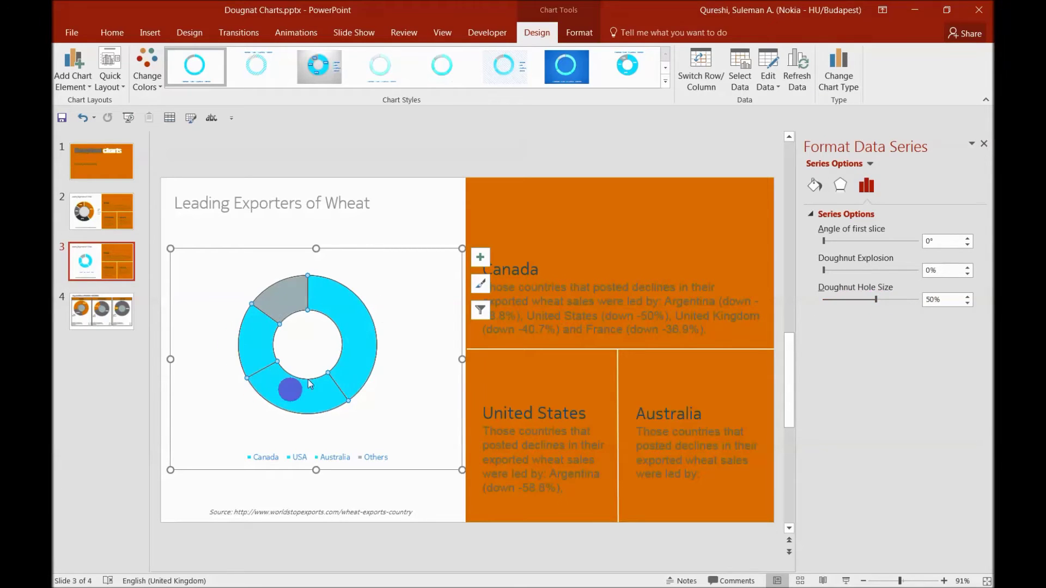
pyautogui.click(180, 346)
# Step: Try a doughnut explosion, reset it to 0%, and set the first-slice angle to 152°
pyautogui.click(334, 304)
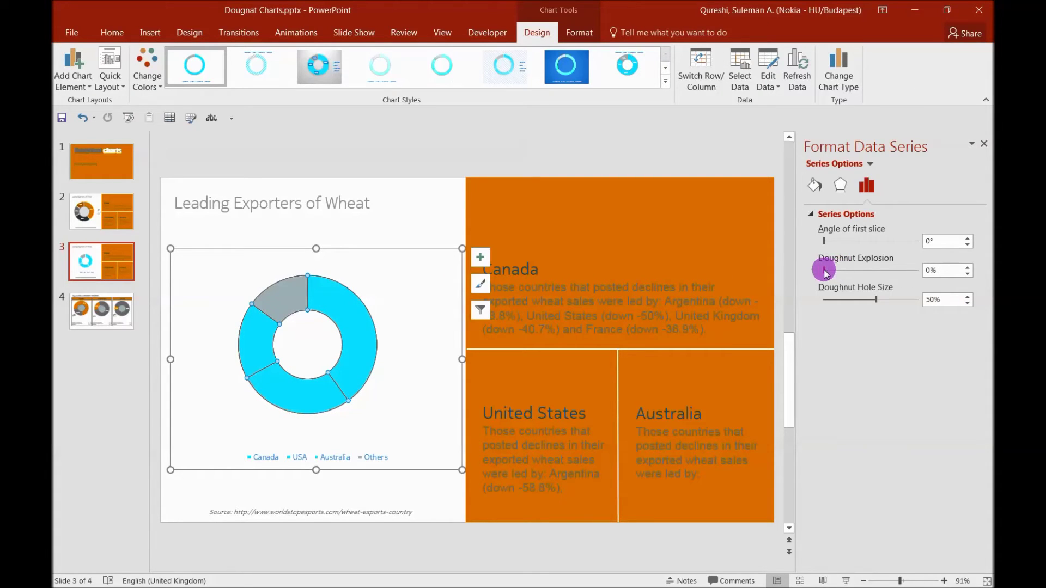
pyautogui.moveTo(853, 272)
pyautogui.mouseDown()
pyautogui.moveTo(884, 273)
pyautogui.moveTo(856, 274)
pyautogui.mouseUp()
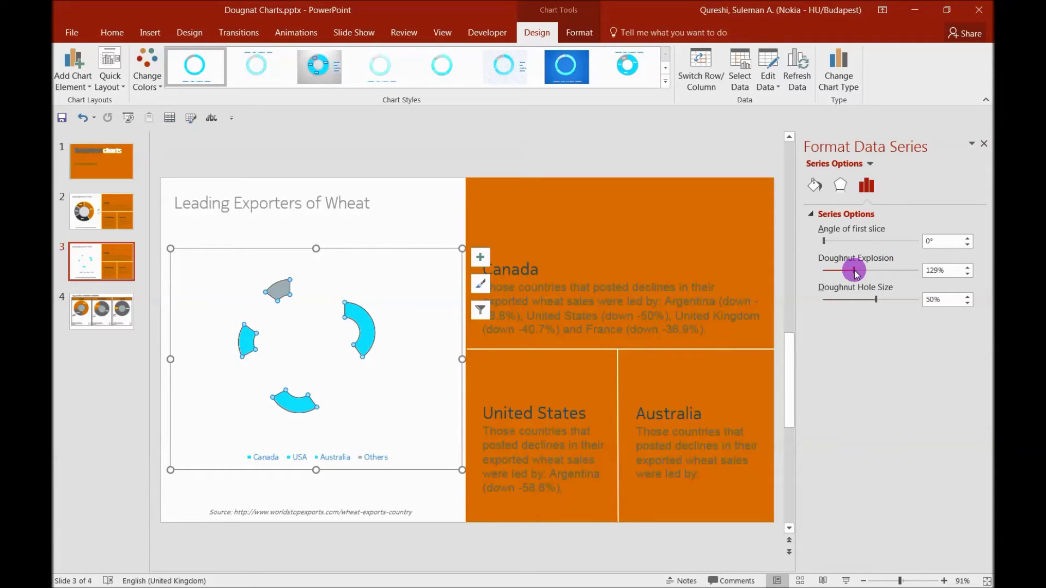
pyautogui.moveTo(852, 272); pyautogui.dragTo(742, 271)
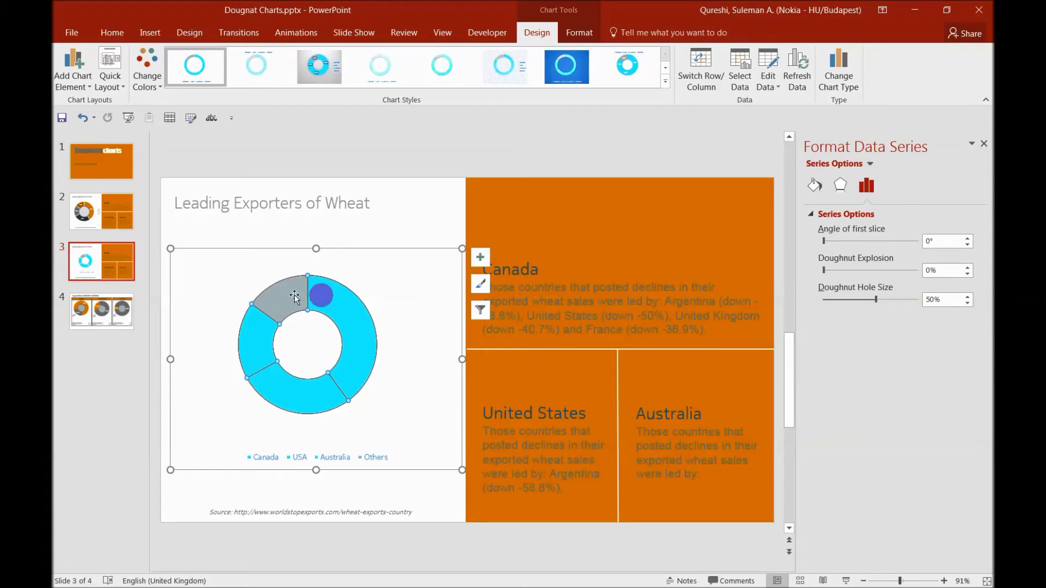
pyautogui.moveTo(823, 241); pyautogui.dragTo(860, 249)
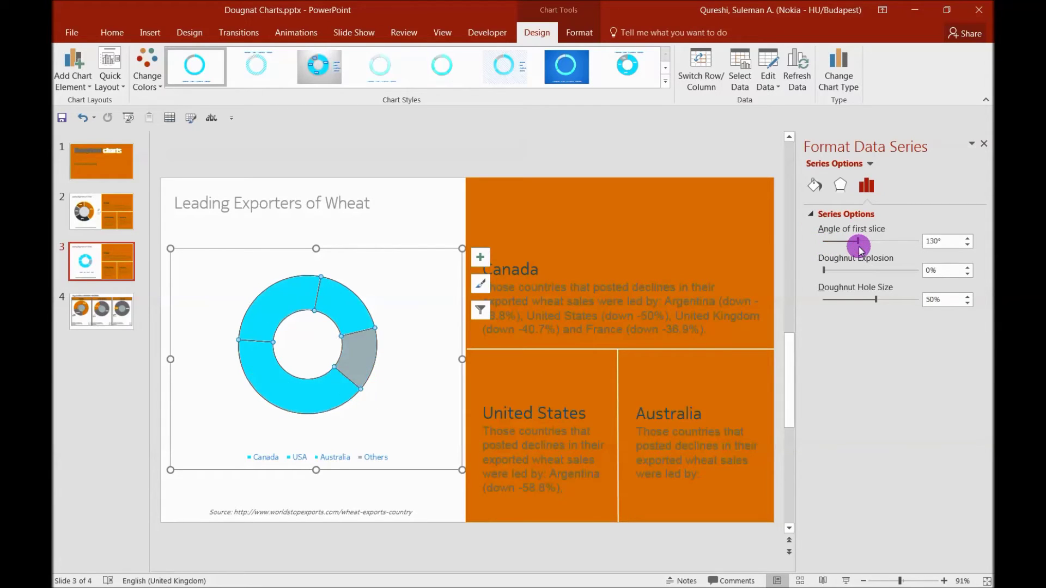
pyautogui.moveTo(864, 246); pyautogui.dragTo(867, 246)
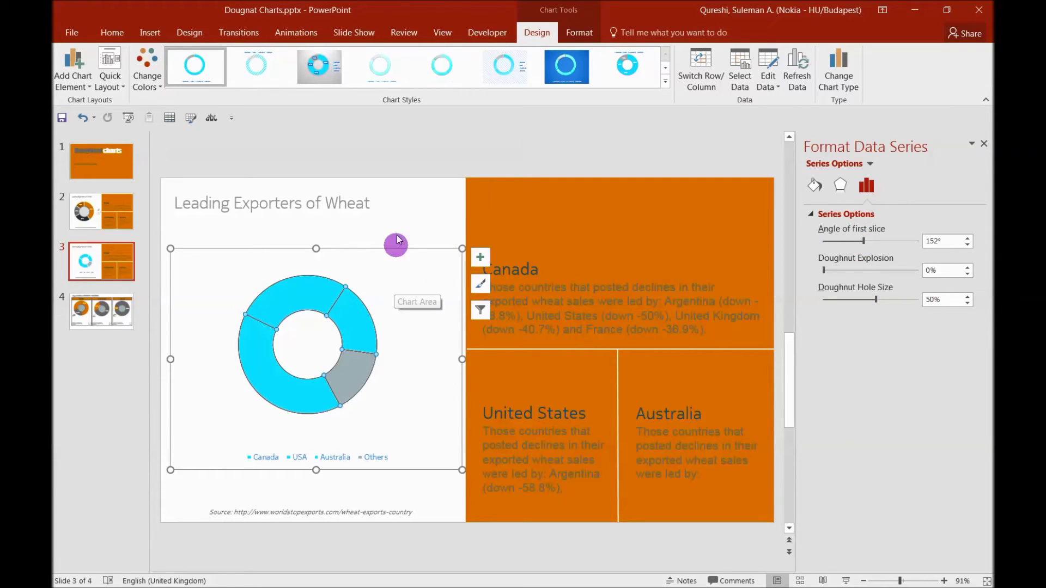
pyautogui.click(378, 239)
# Step: Preview chart colour schemes without applying any, then colour the Canada slice orange
pyautogui.click(314, 297)
pyautogui.click(315, 297)
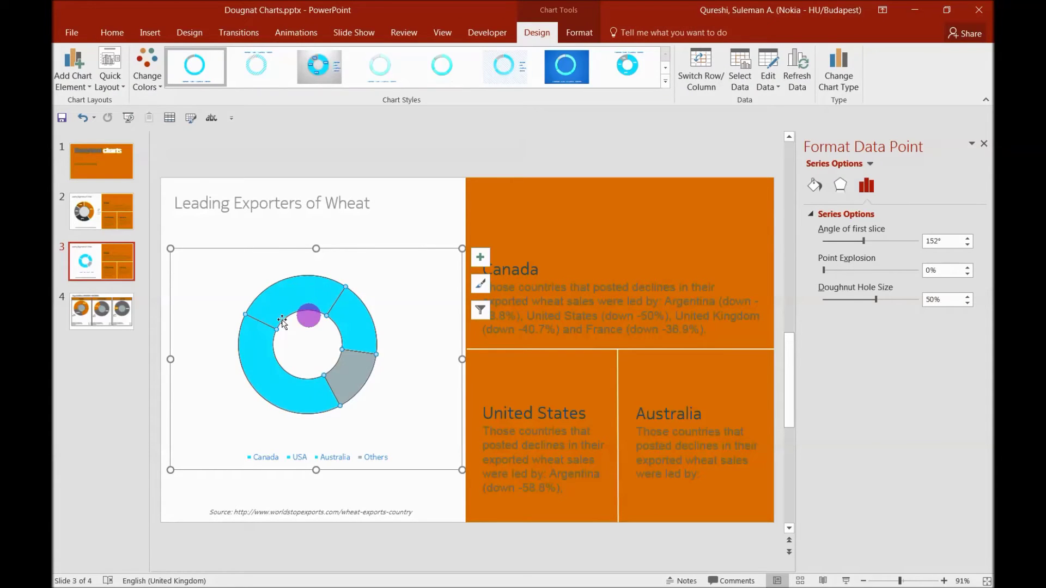
pyautogui.click(147, 73)
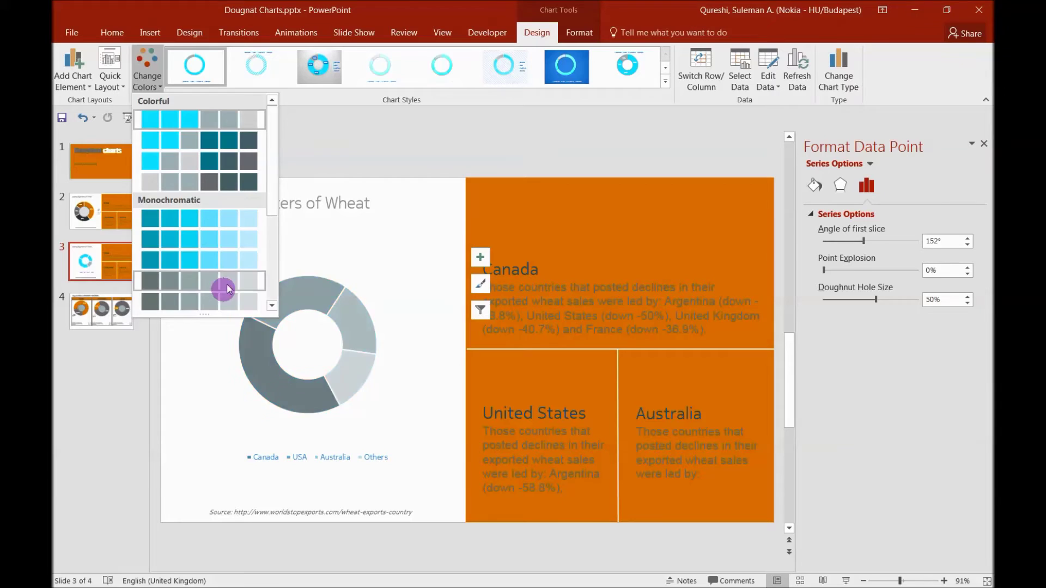
pyautogui.click(137, 445)
pyautogui.click(270, 299)
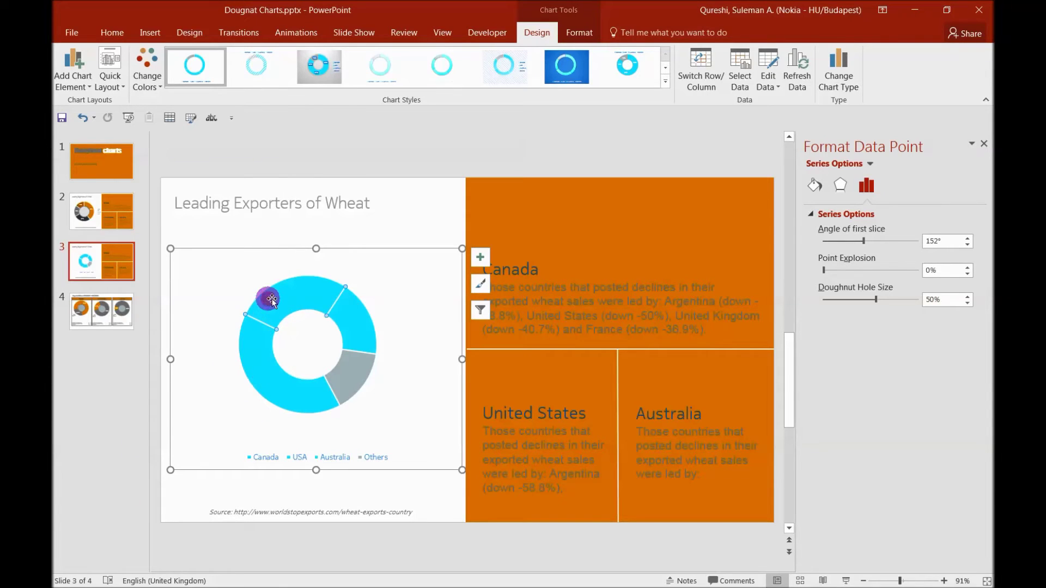
pyautogui.click(310, 299)
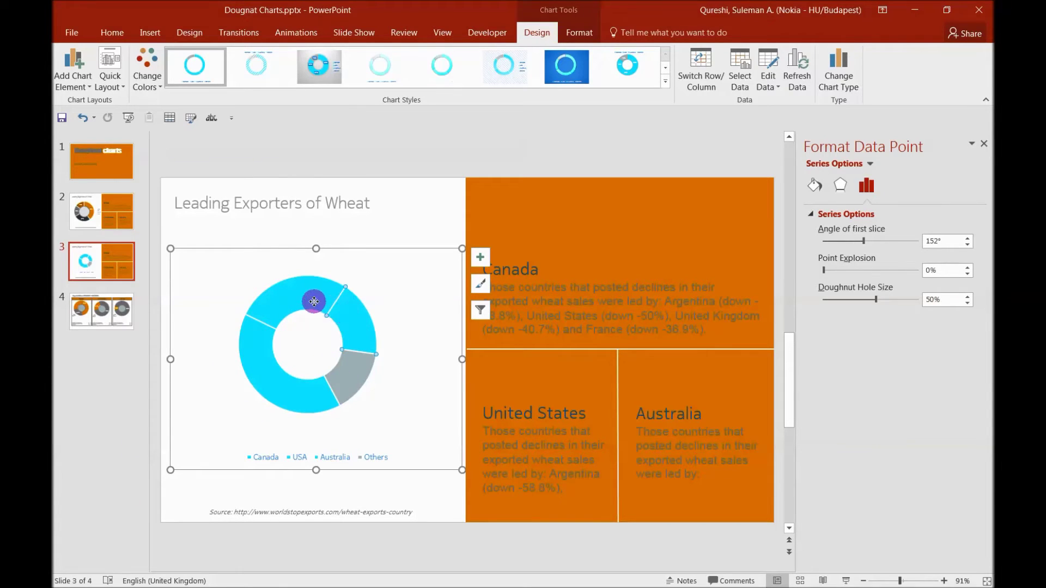
pyautogui.click(105, 33)
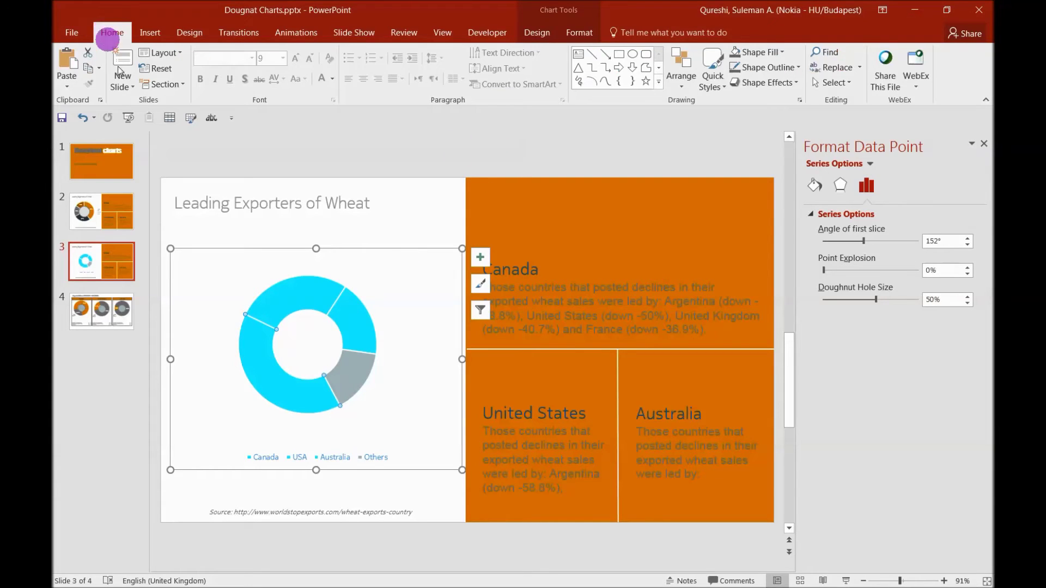
pyautogui.click(785, 53)
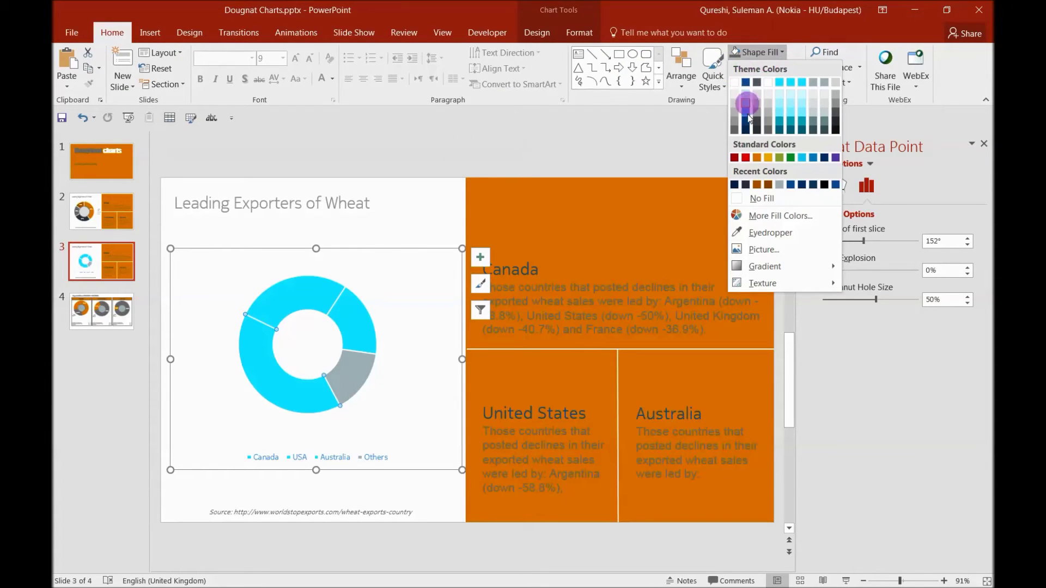
pyautogui.click(757, 158)
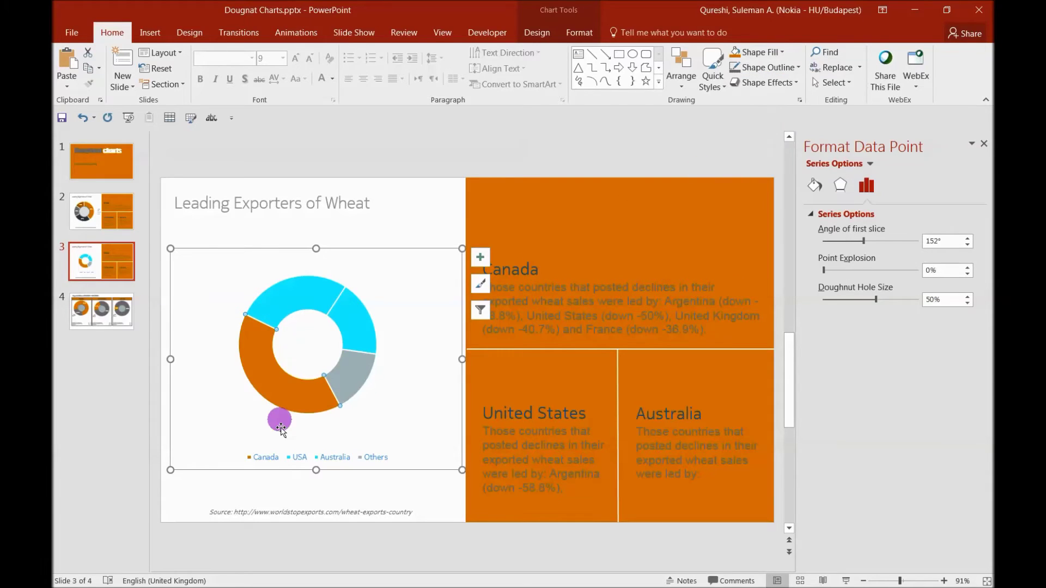
pyautogui.click(282, 485)
# Step: Fill the USA slice with dark blue
pyautogui.click(293, 293)
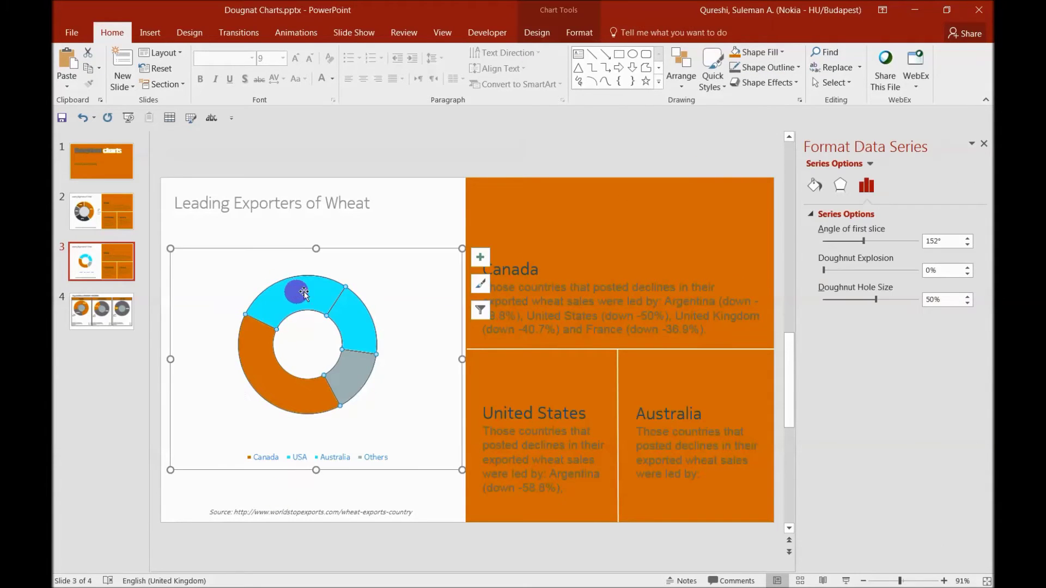
pyautogui.click(306, 298)
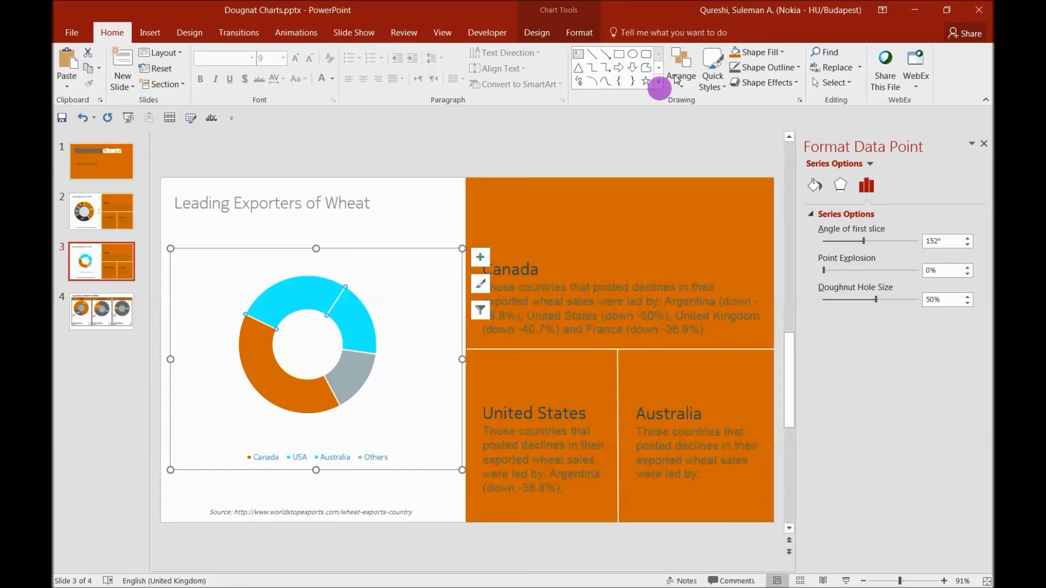
pyautogui.click(782, 52)
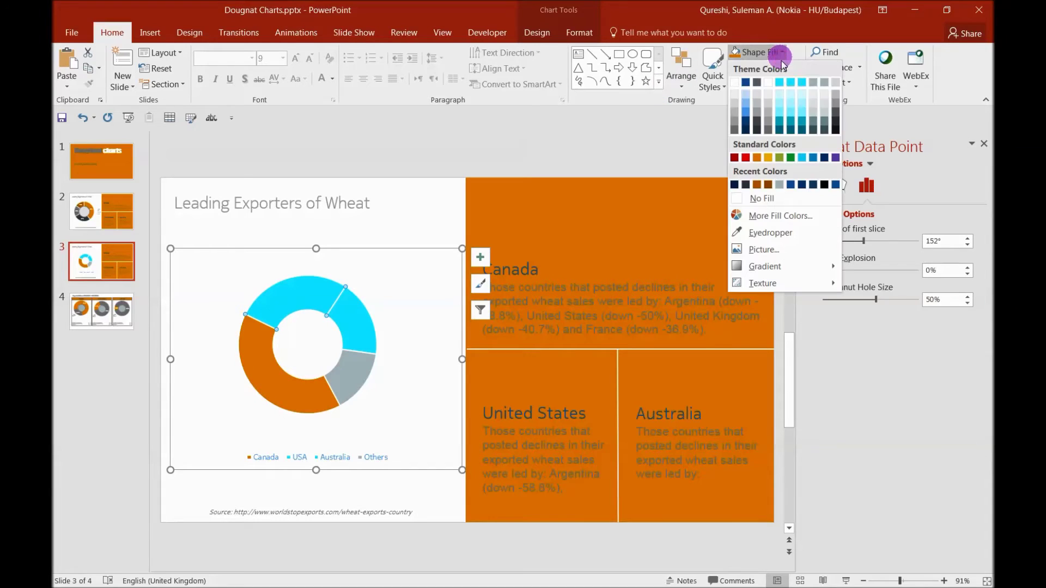
pyautogui.click(800, 185)
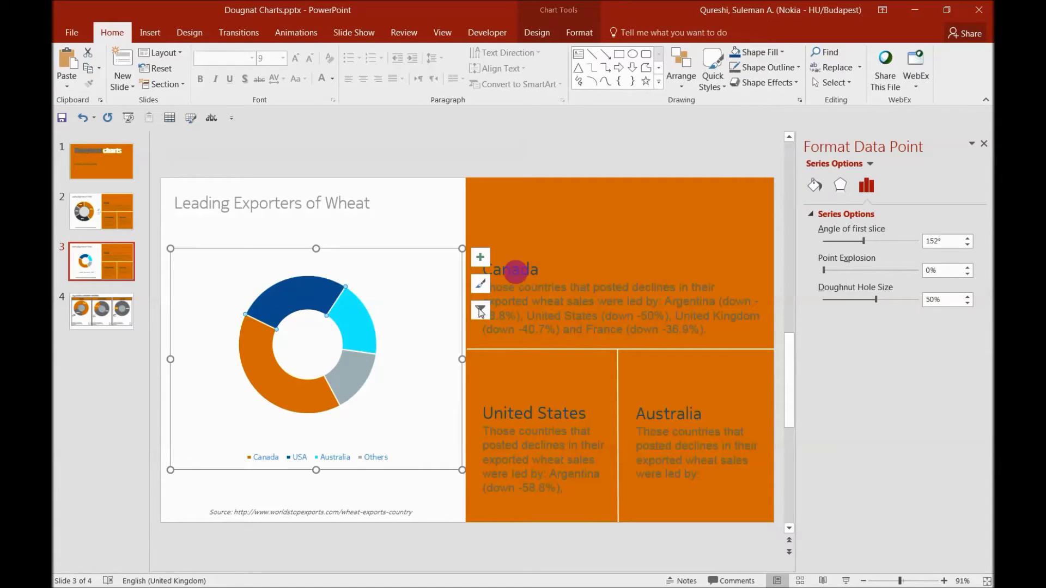
pyautogui.click(162, 345)
# Step: Fill the Australia slice with dark grey and check it on the wheat exporters slide
pyautogui.click(362, 318)
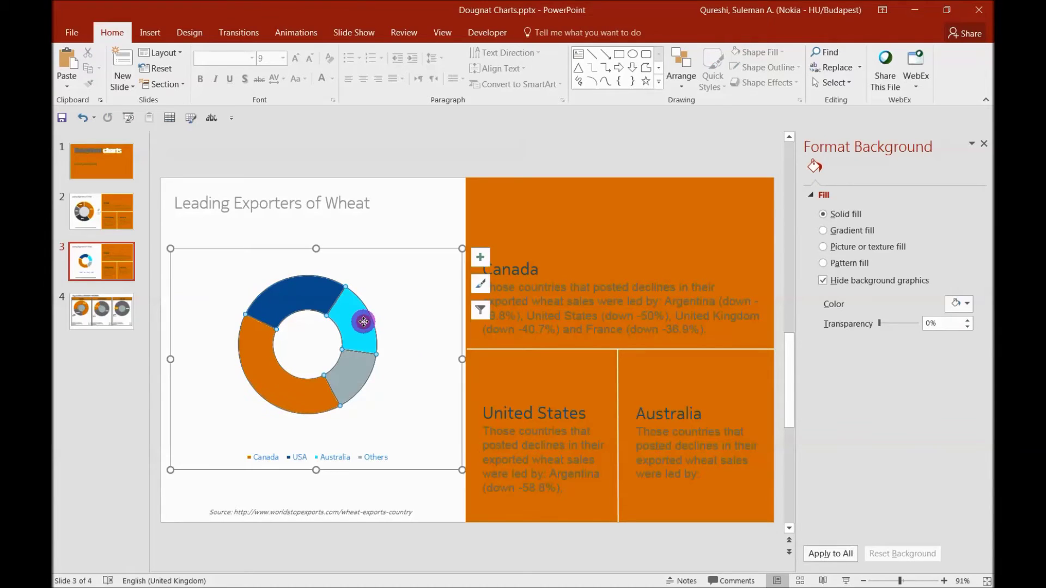
pyautogui.click(341, 322)
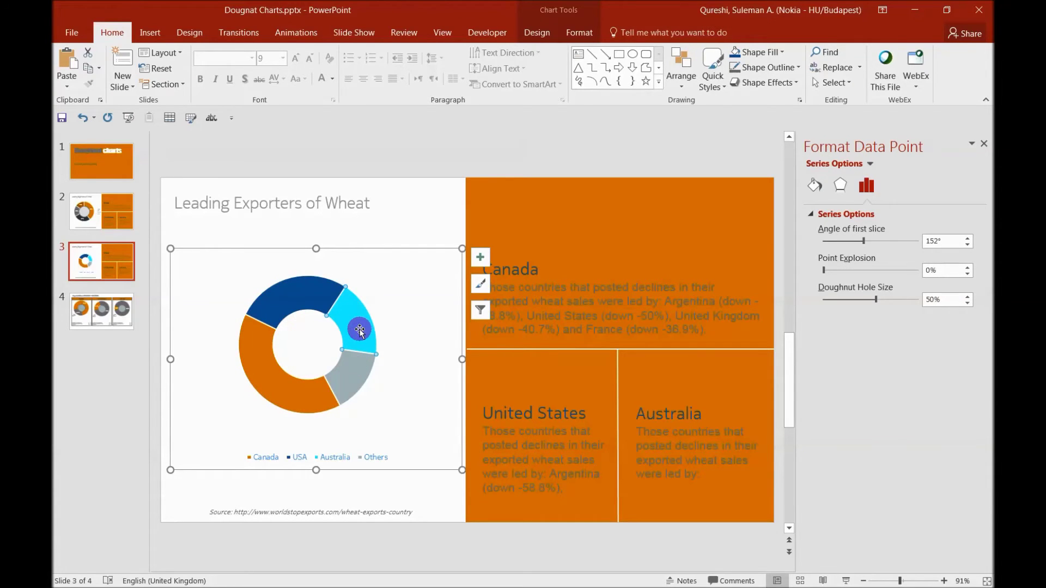
pyautogui.click(776, 52)
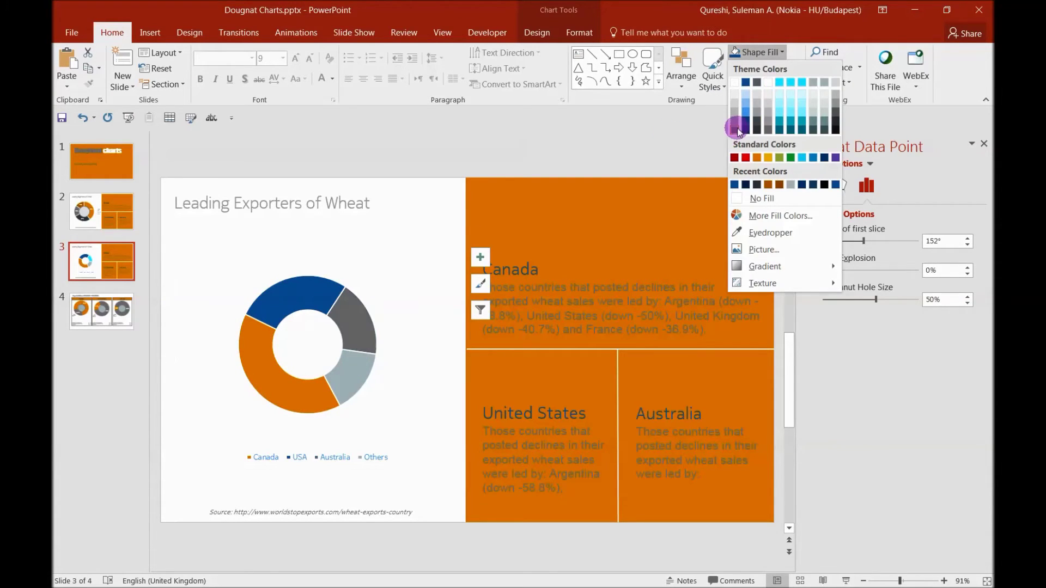
pyautogui.click(733, 130)
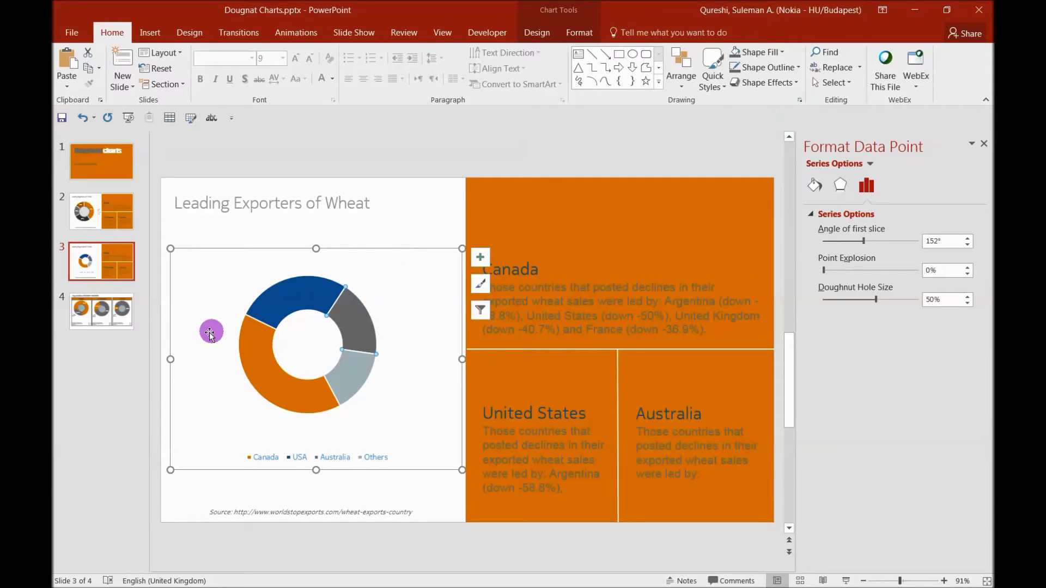
pyautogui.click(107, 371)
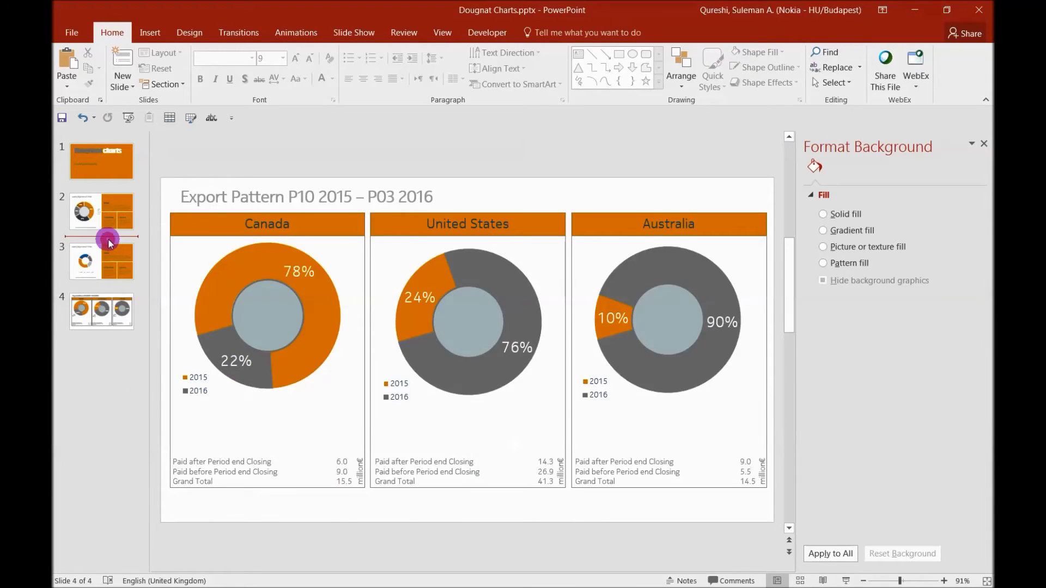
pyautogui.click(116, 264)
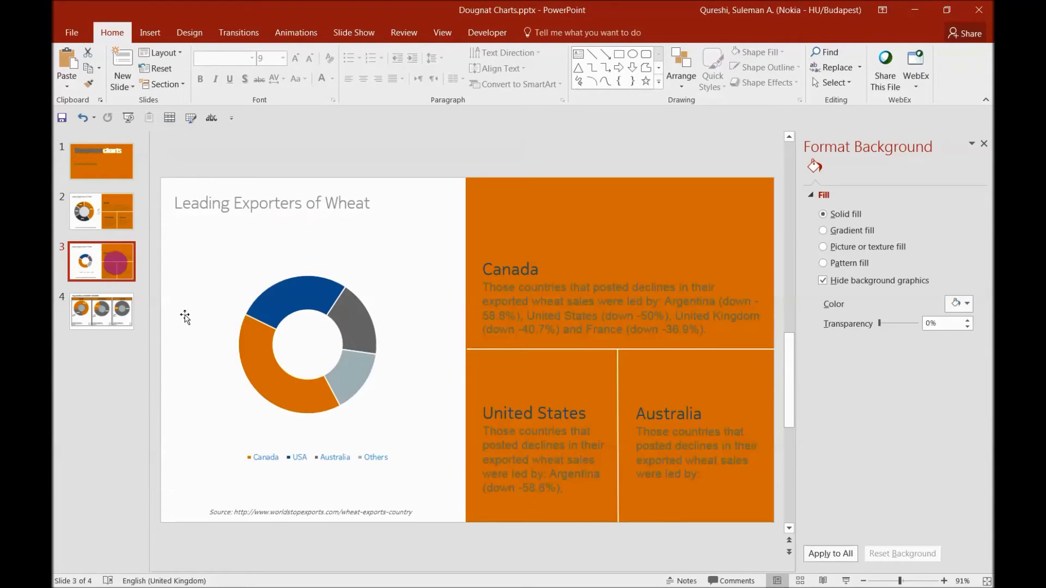
pyautogui.click(366, 307)
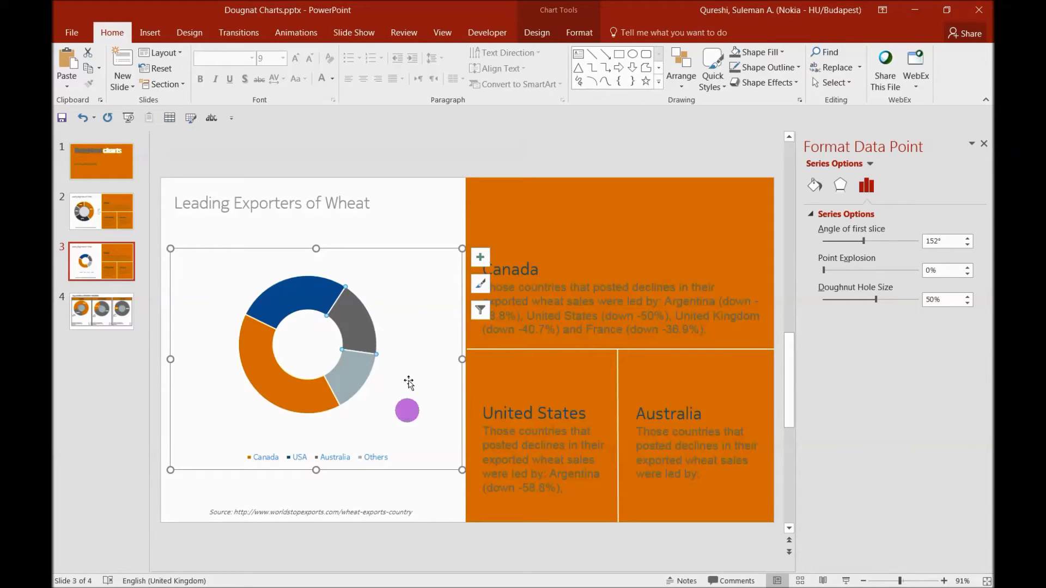
pyautogui.click(386, 229)
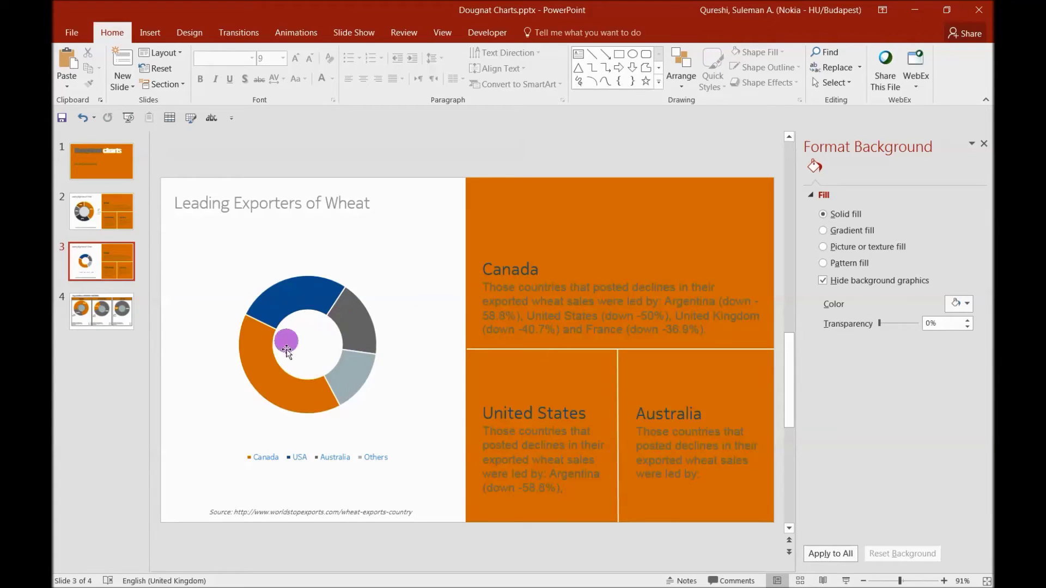
pyautogui.click(144, 30)
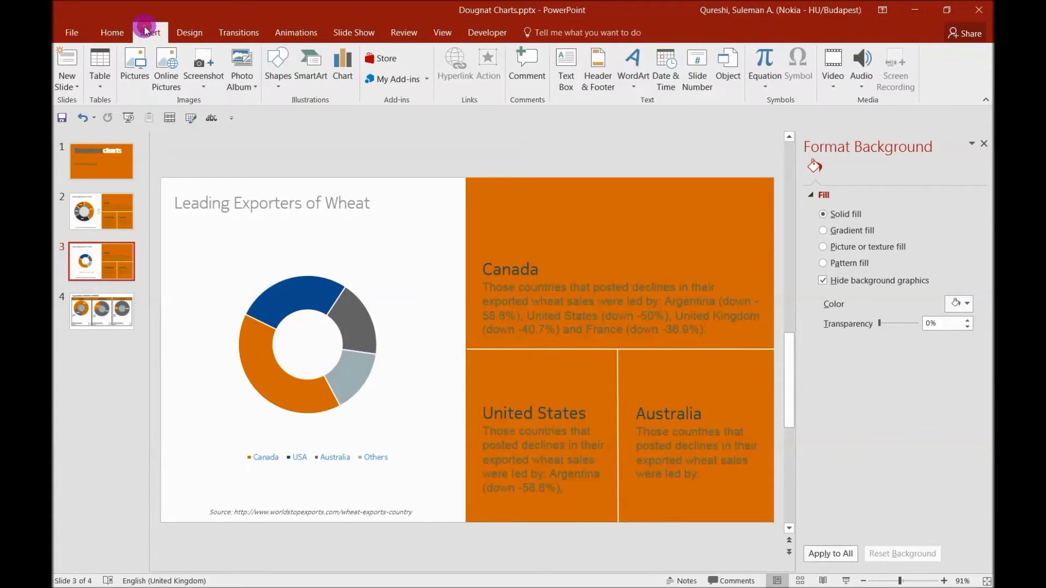
# Step: Draw an oval circle over the doughnut's centre hole and fill it light grey
pyautogui.click(275, 79)
pyautogui.click(326, 116)
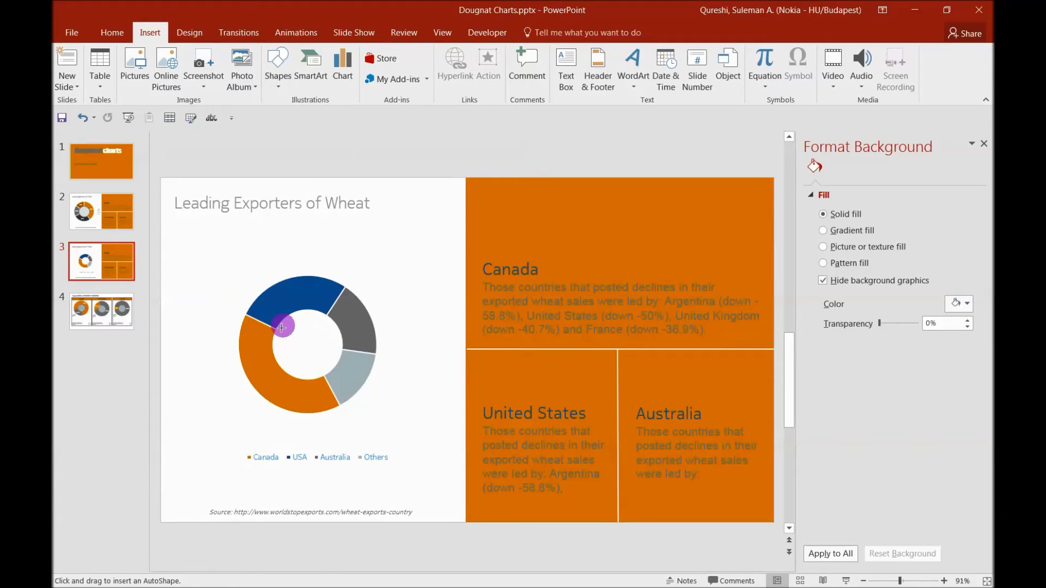
pyautogui.moveTo(281, 327)
pyautogui.mouseDown()
pyautogui.moveTo(355, 395)
pyautogui.moveTo(327, 369)
pyautogui.moveTo(352, 374)
pyautogui.moveTo(344, 384)
pyautogui.mouseUp()
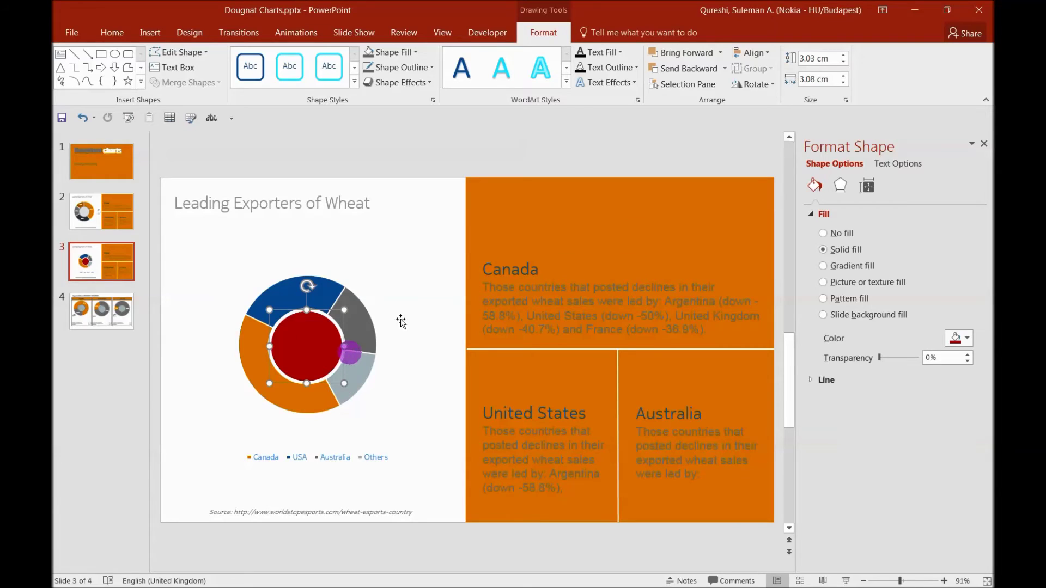
pyautogui.click(368, 54)
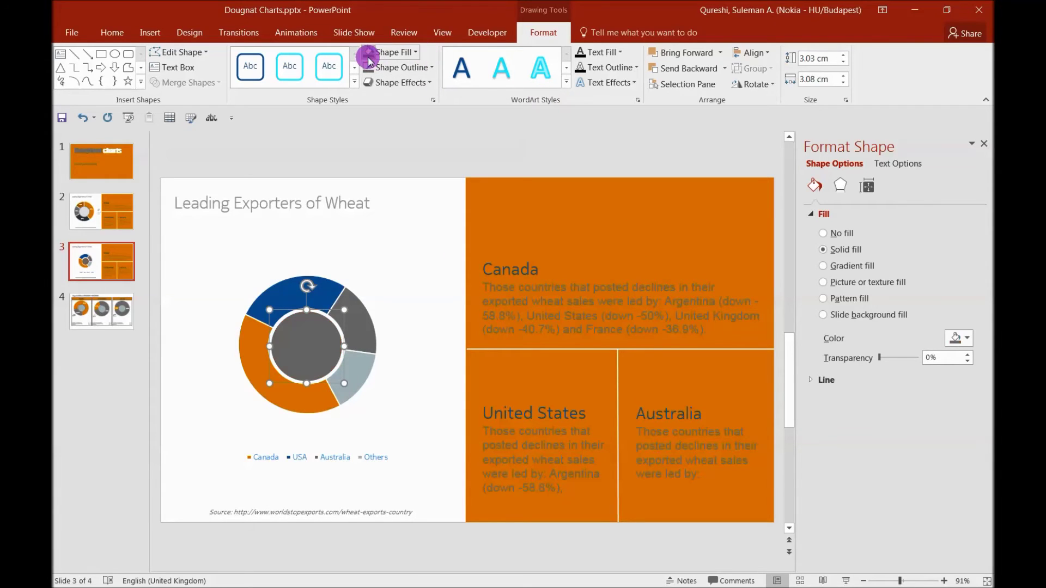
pyautogui.click(415, 52)
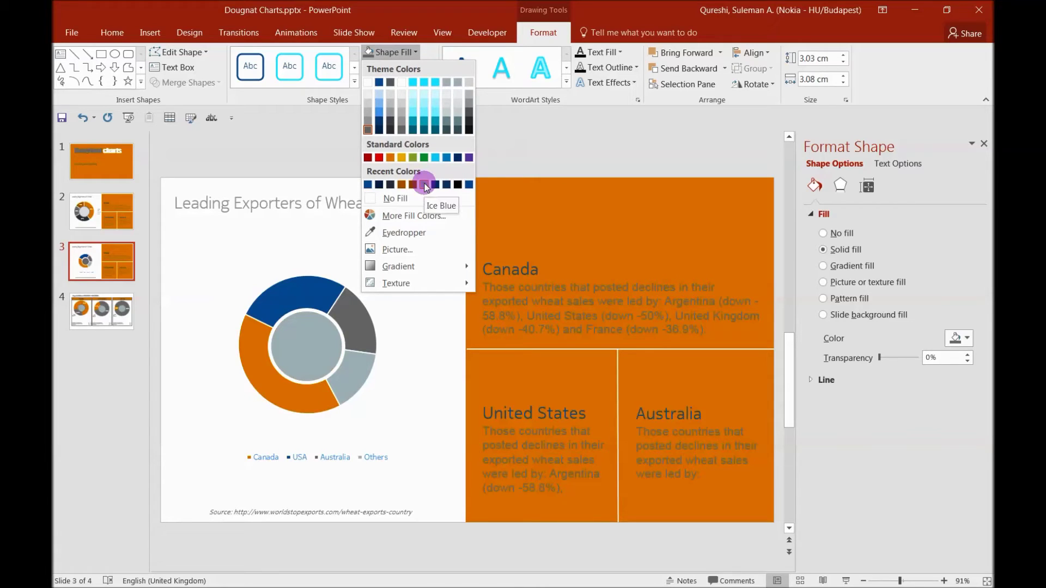
pyautogui.click(368, 108)
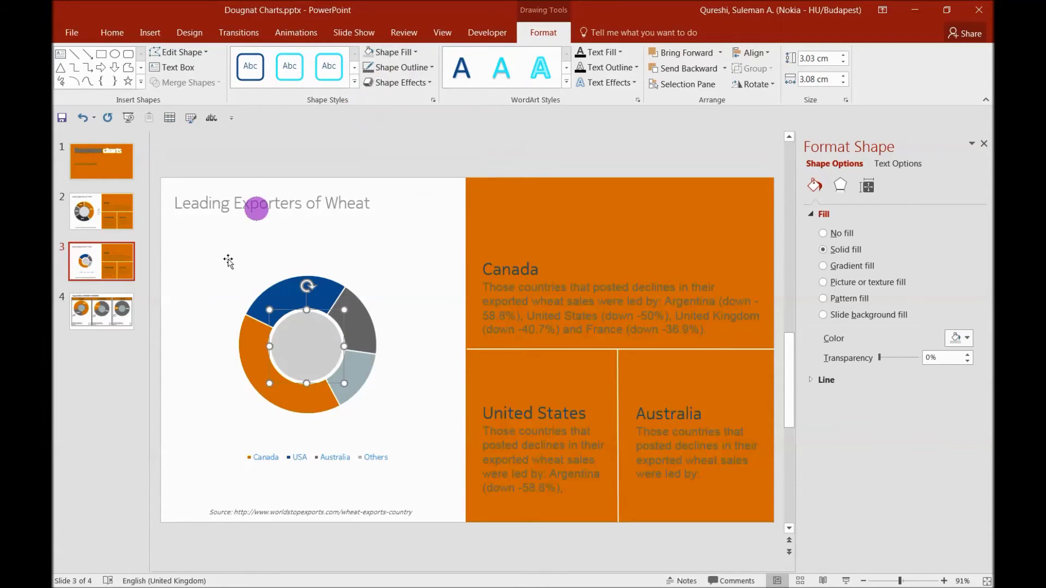
pyautogui.click(173, 273)
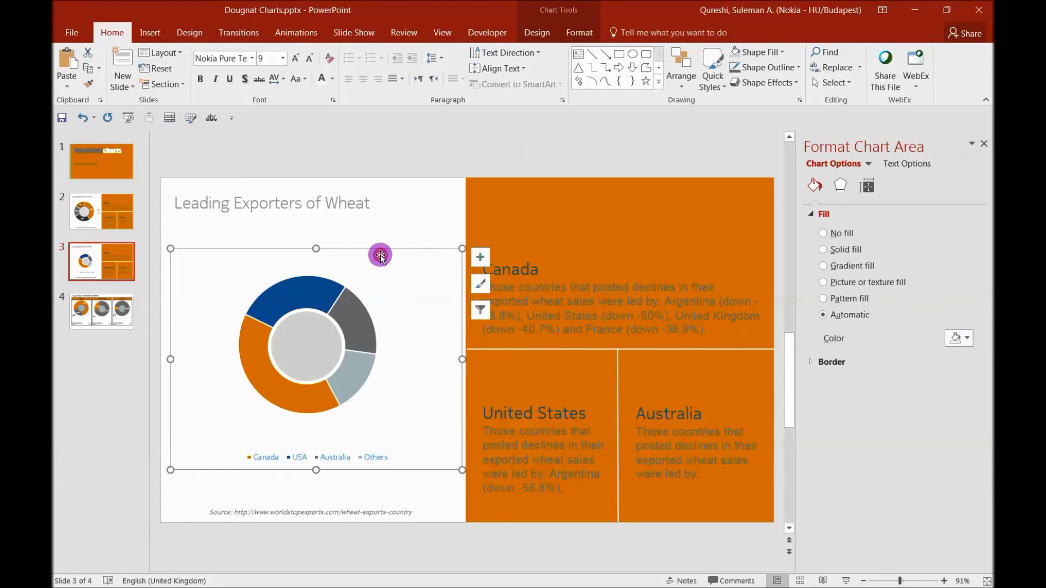
# Step: Turn on percentage data labels for the doughnut, leaving the chart title off
pyautogui.click(480, 258)
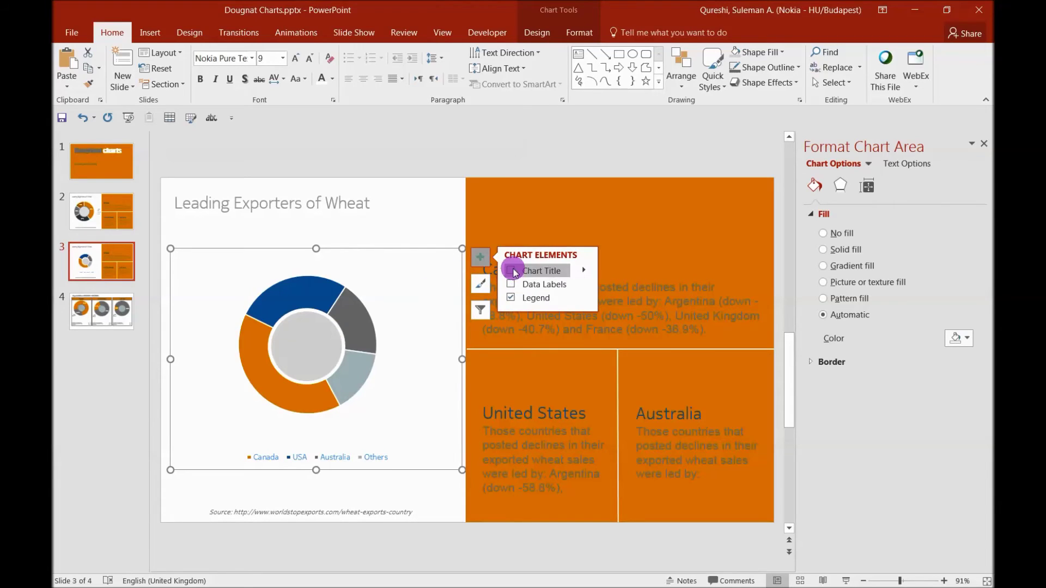
pyautogui.click(511, 270)
pyautogui.click(511, 271)
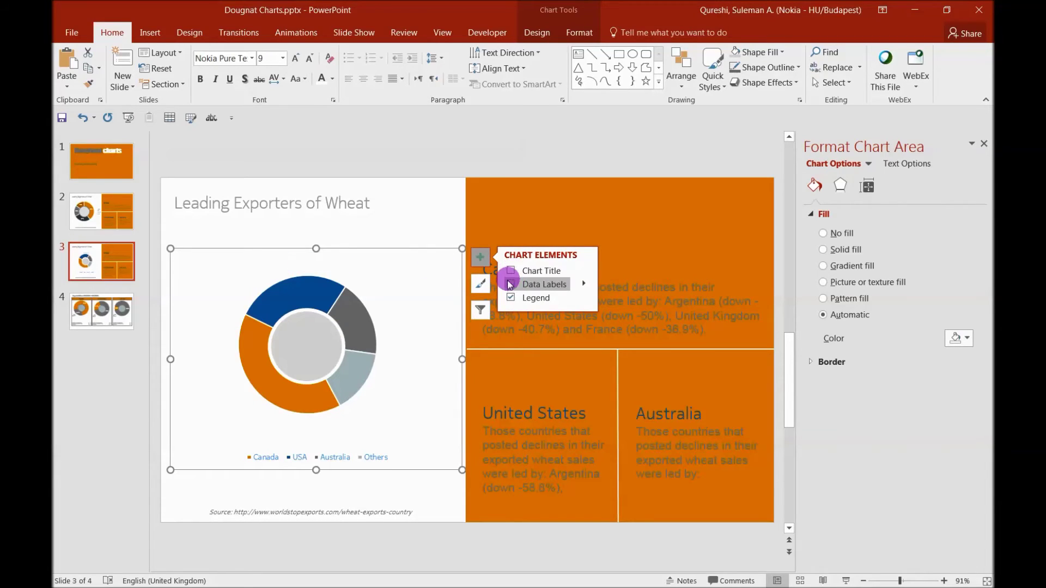
pyautogui.click(511, 284)
# Step: Give the percentage labels a text shadow, bold, and a slightly larger font size
pyautogui.click(352, 327)
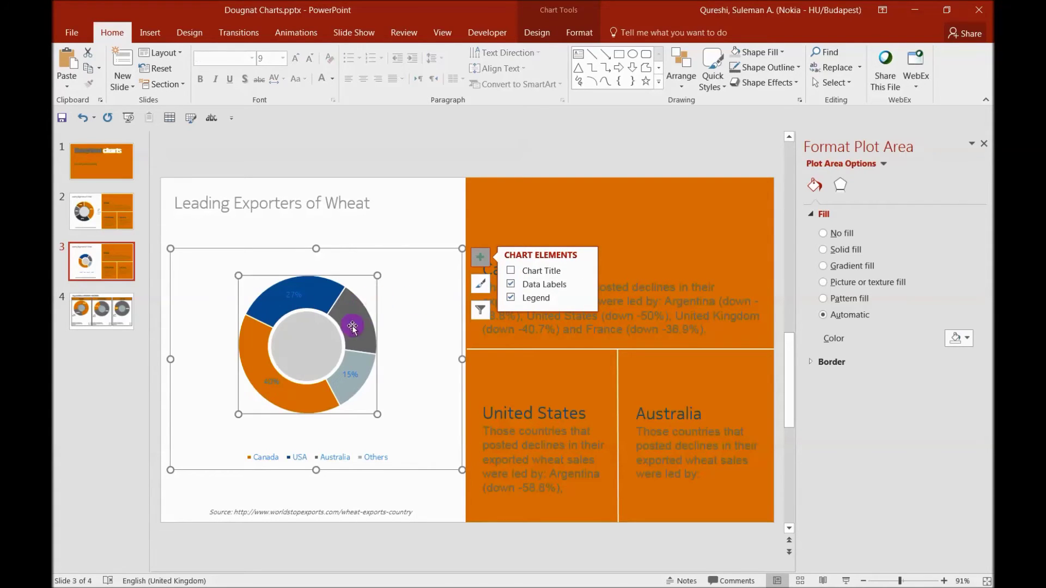
pyautogui.click(352, 325)
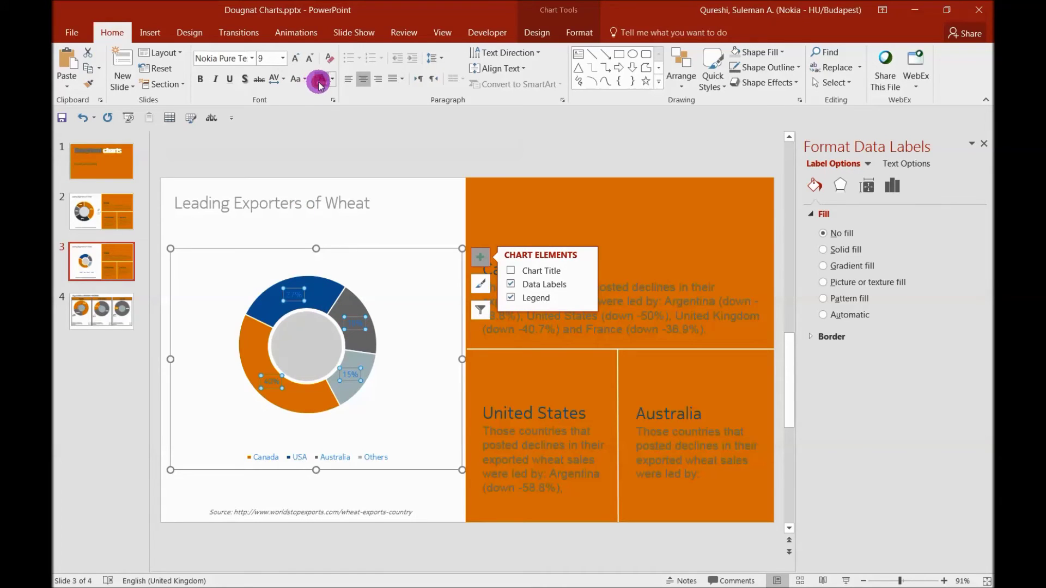
pyautogui.click(243, 81)
pyautogui.click(198, 81)
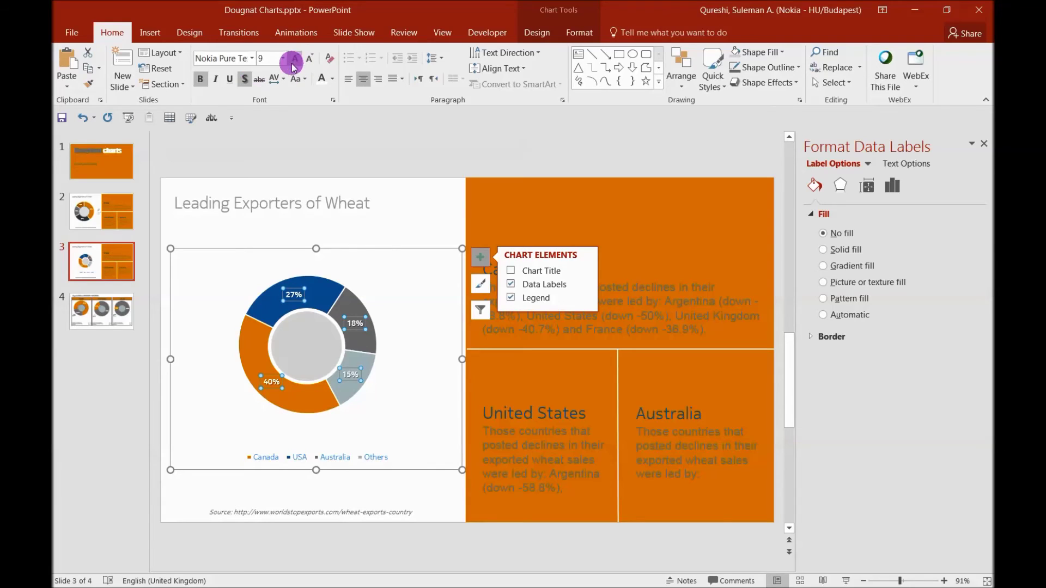
pyautogui.click(295, 60)
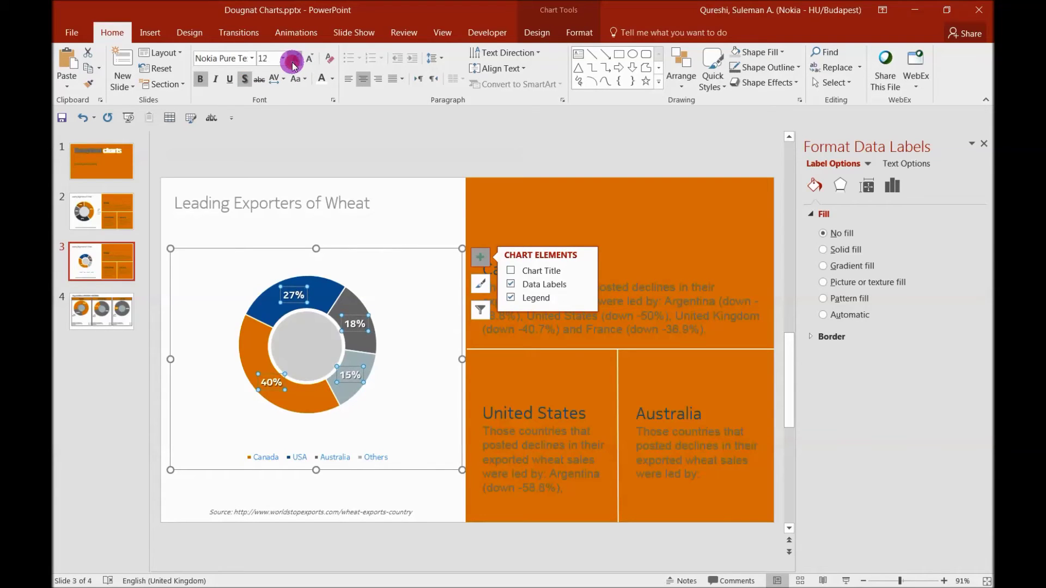
pyautogui.click(293, 61)
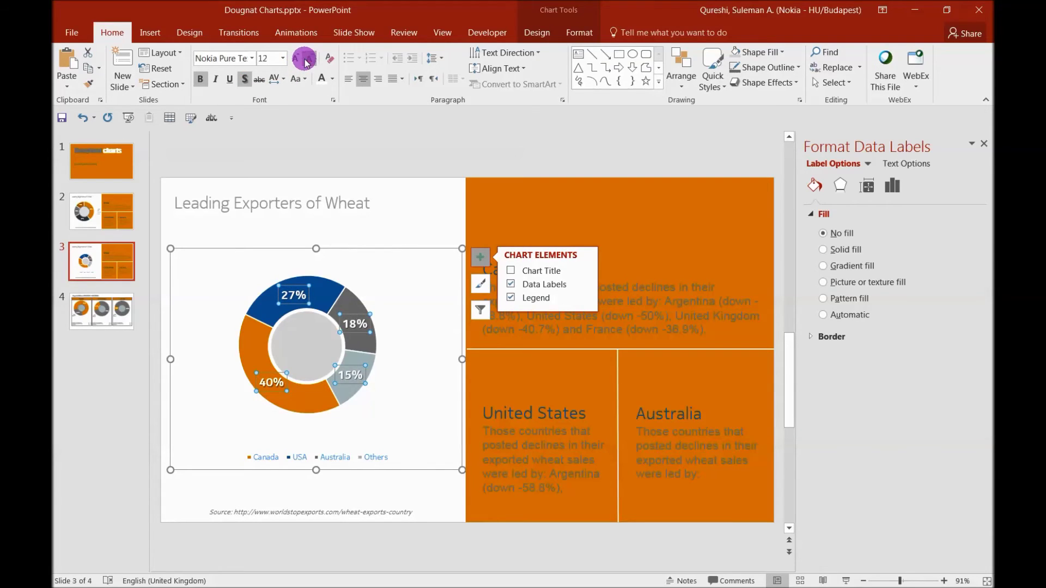
pyautogui.click(306, 61)
# Step: Add the text '18Tons' inside the grey centre circle
pyautogui.click(135, 402)
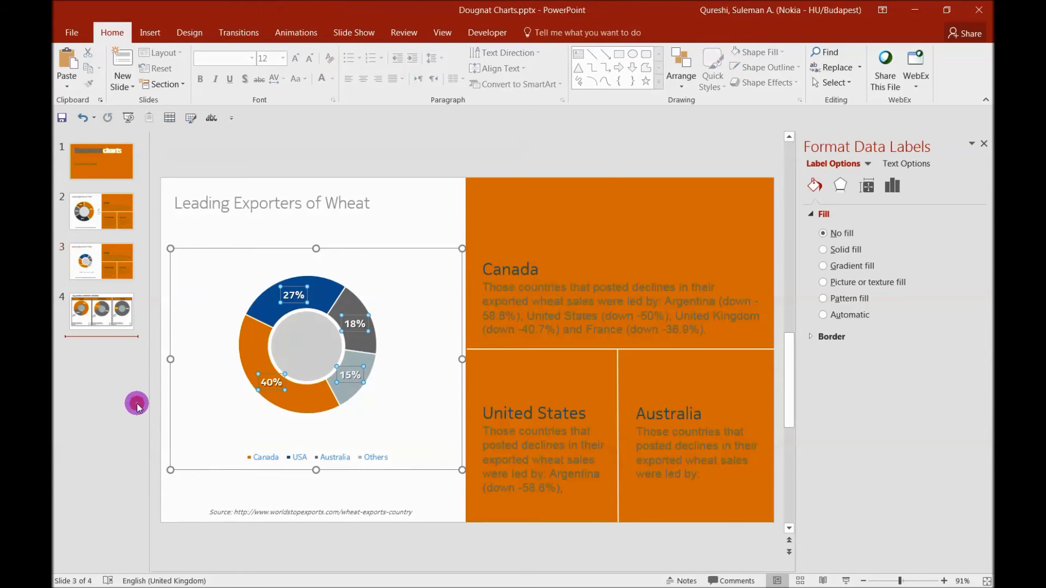
pyautogui.click(116, 263)
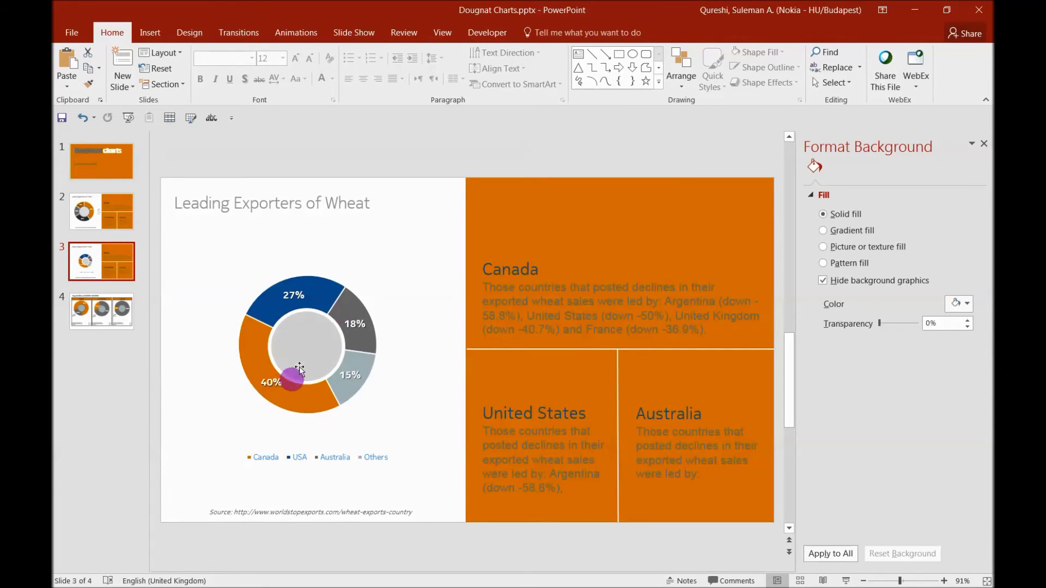
pyautogui.click(297, 347)
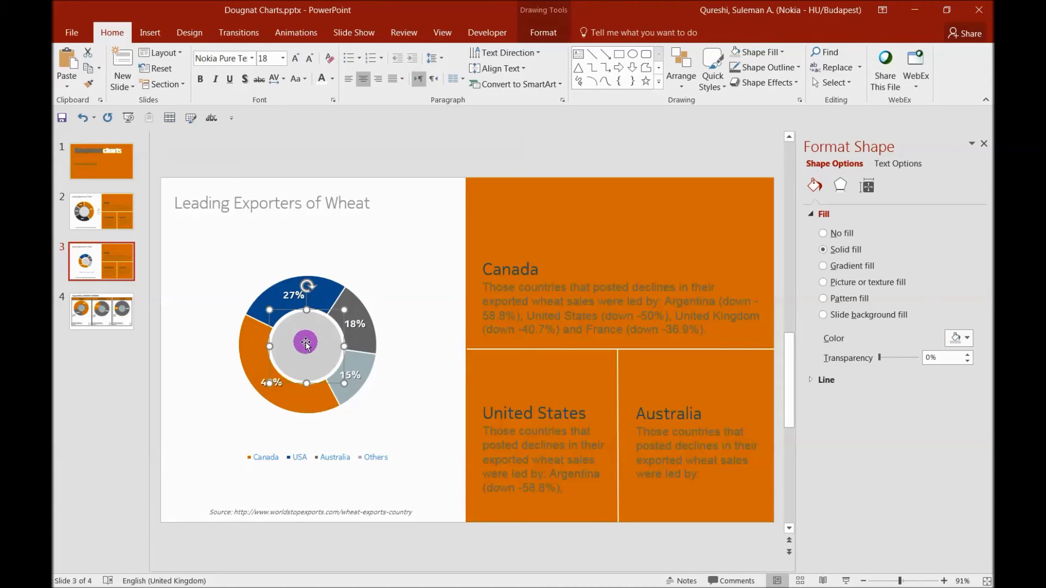
pyautogui.rightClick(307, 345)
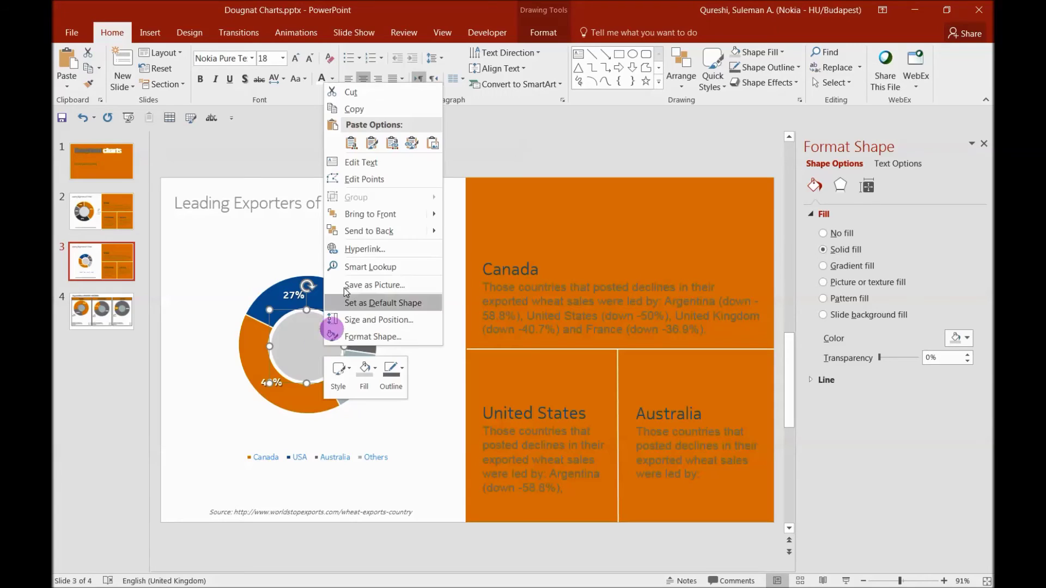
pyautogui.click(369, 163)
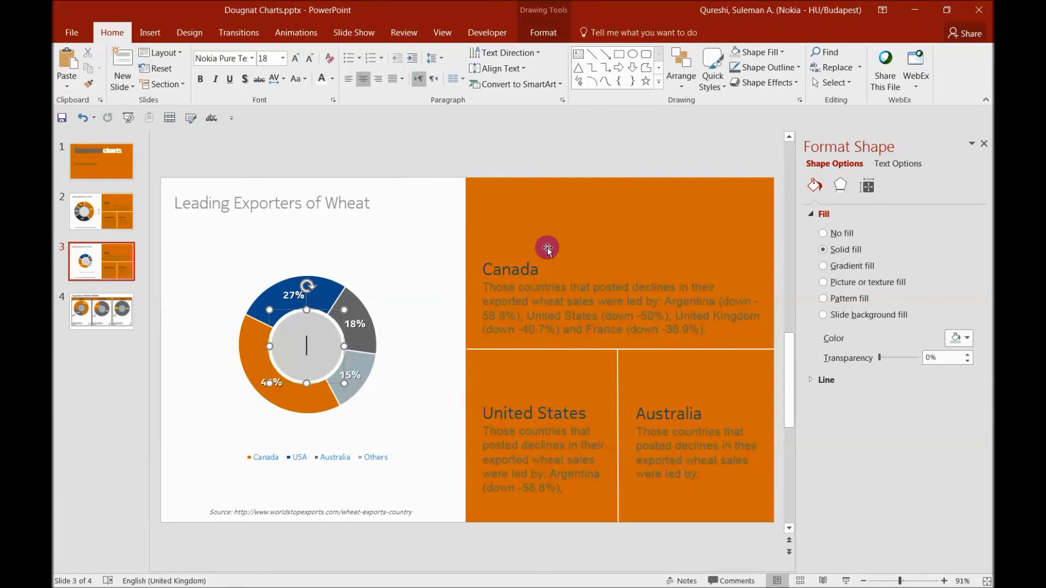
pyautogui.write('18T')
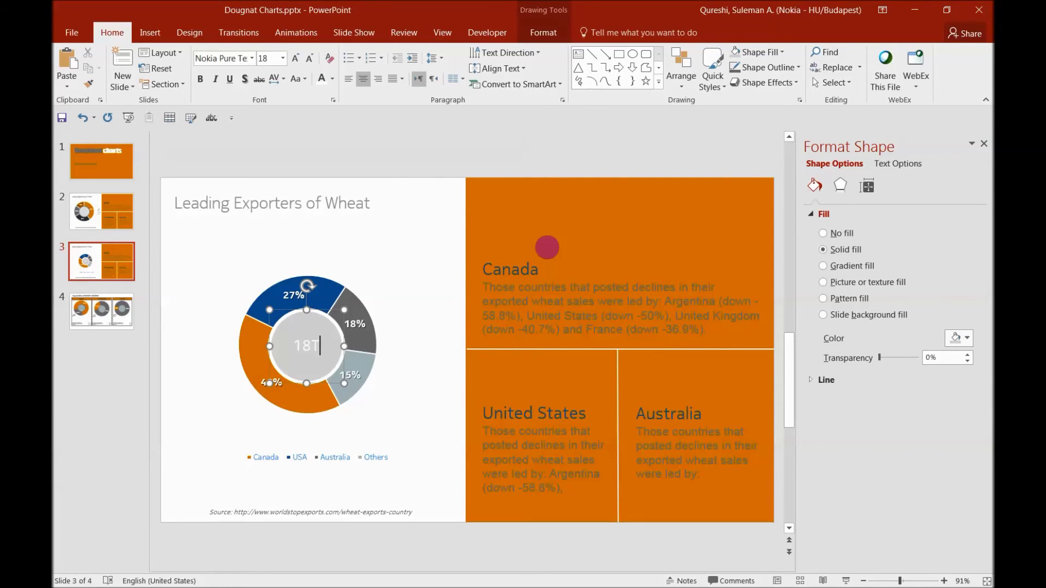
pyautogui.write('ons')
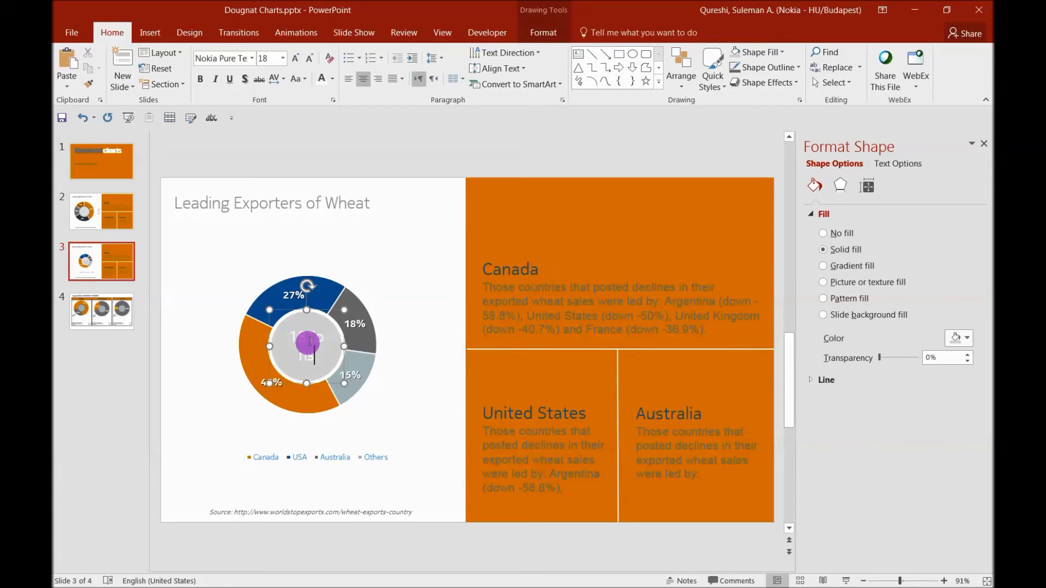
# Step: Bold the centre circle's text and move to the Export Pattern slide
pyautogui.click(315, 320)
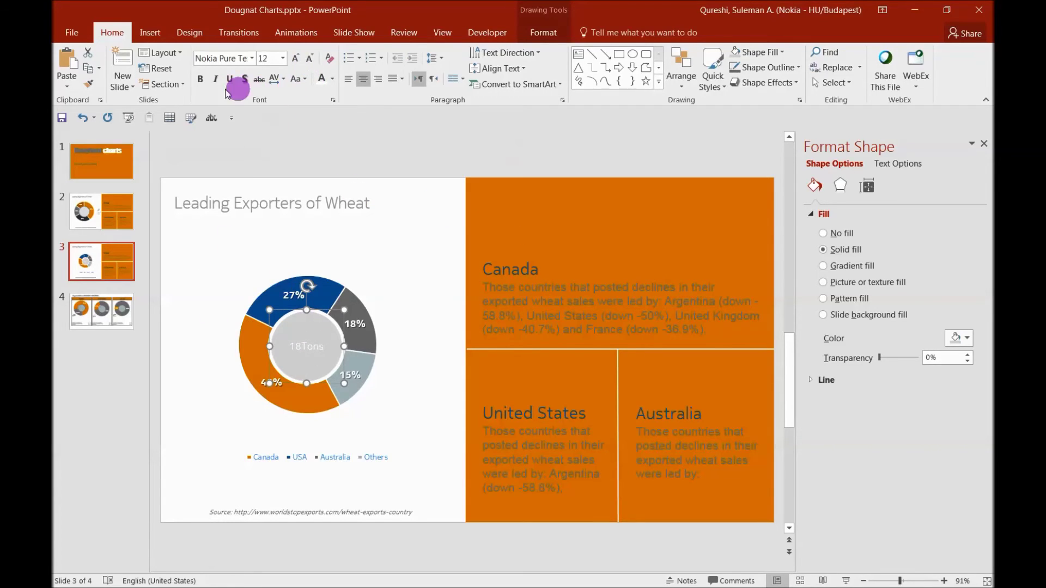
pyautogui.click(201, 80)
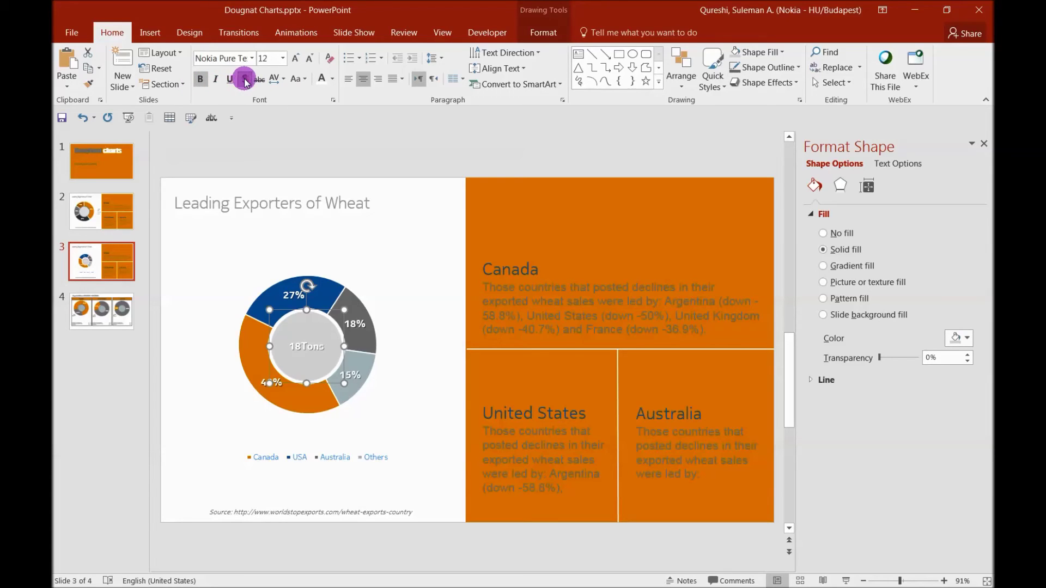
pyautogui.click(102, 337)
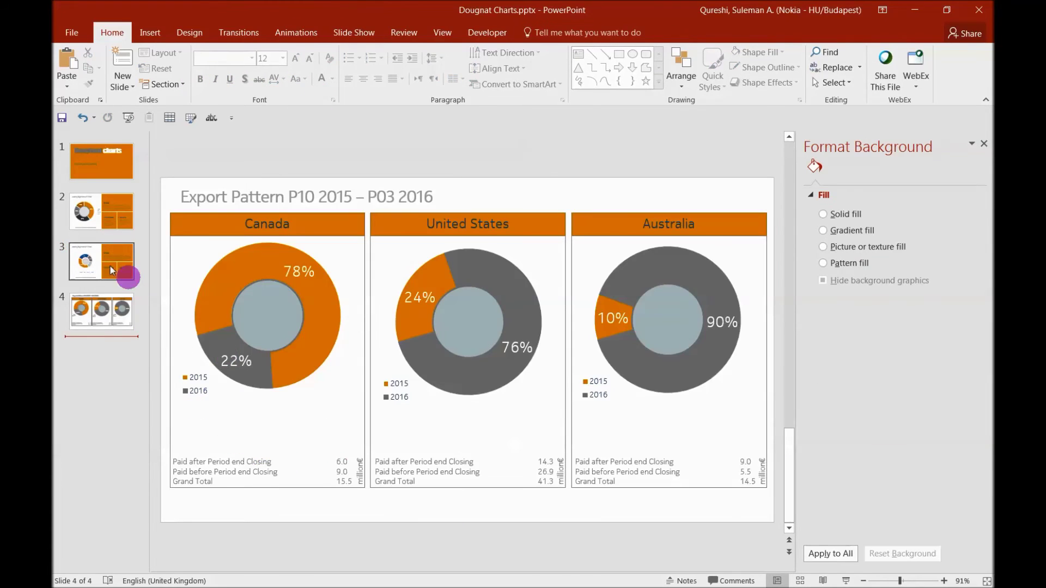
# Step: Colour the doughnut legend text (Canada, USA, Australia, Others) grey on slide 3
pyautogui.click(112, 270)
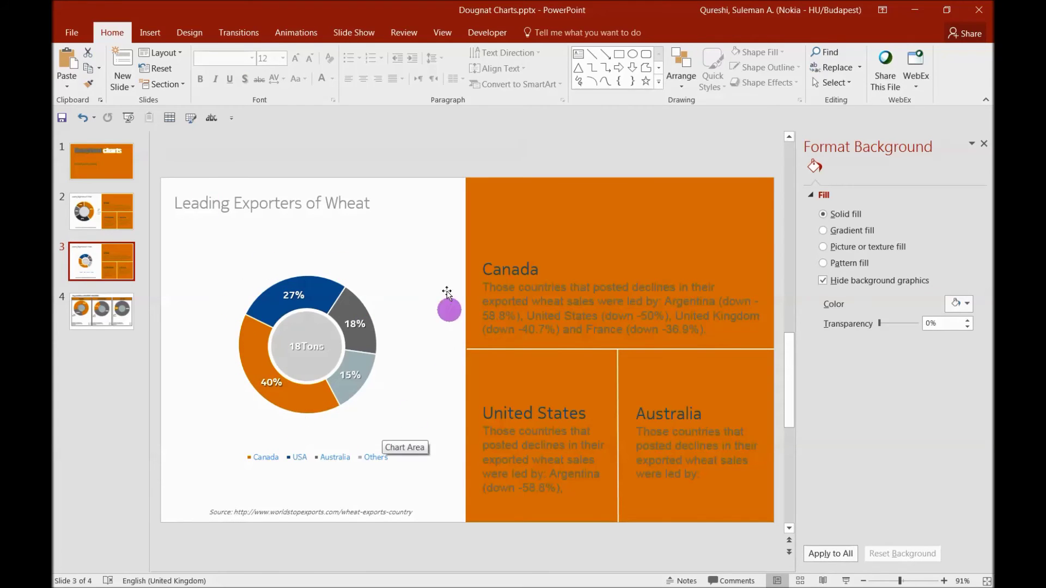
pyautogui.click(296, 463)
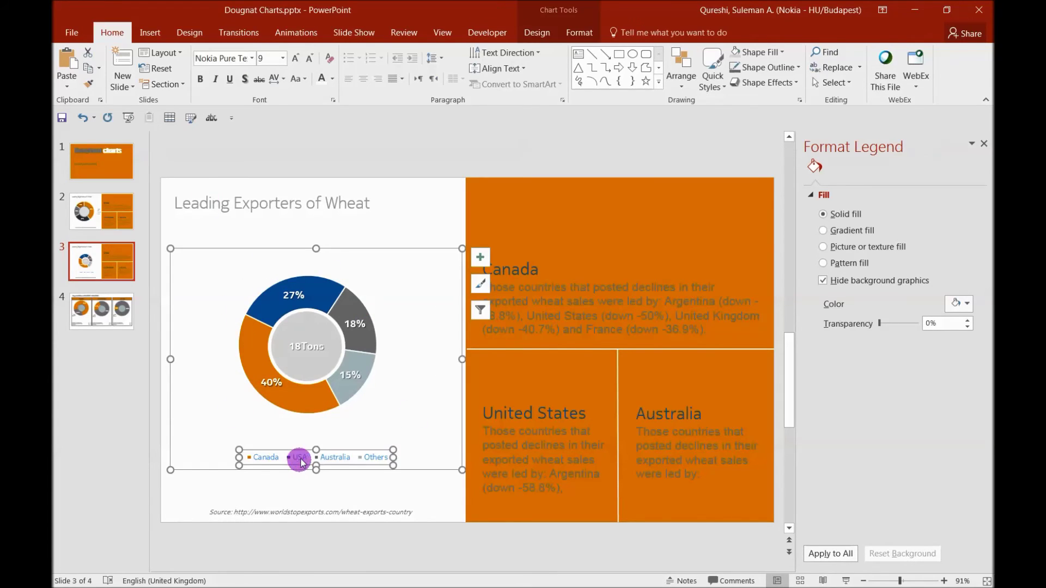
pyautogui.click(299, 459)
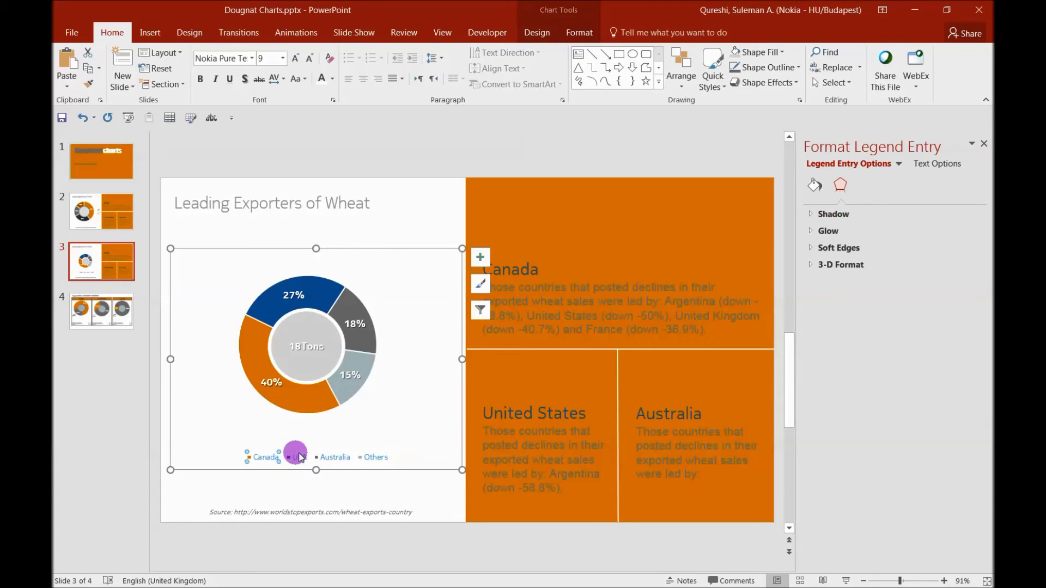
pyautogui.click(322, 458)
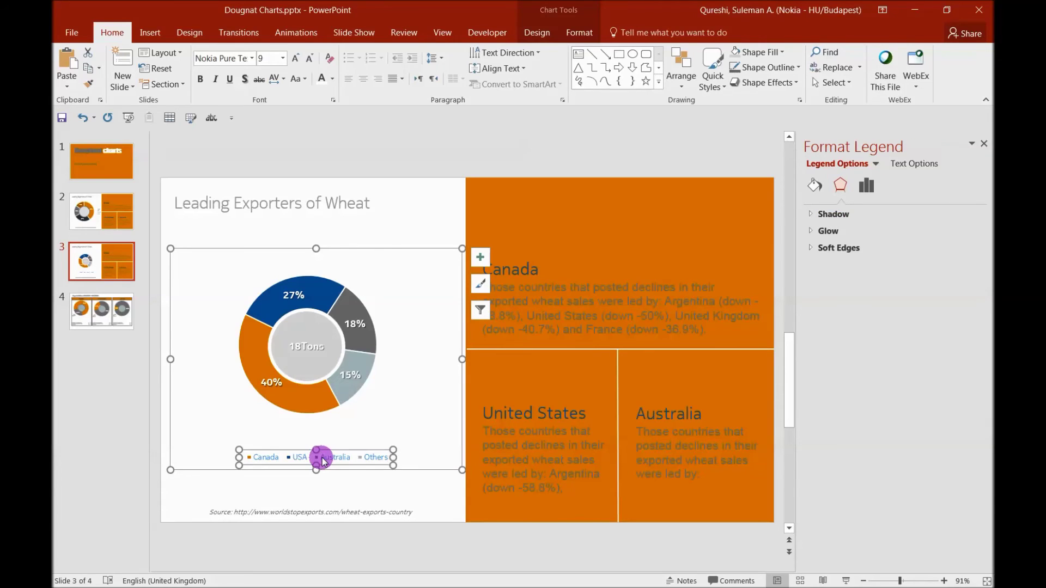
pyautogui.click(332, 79)
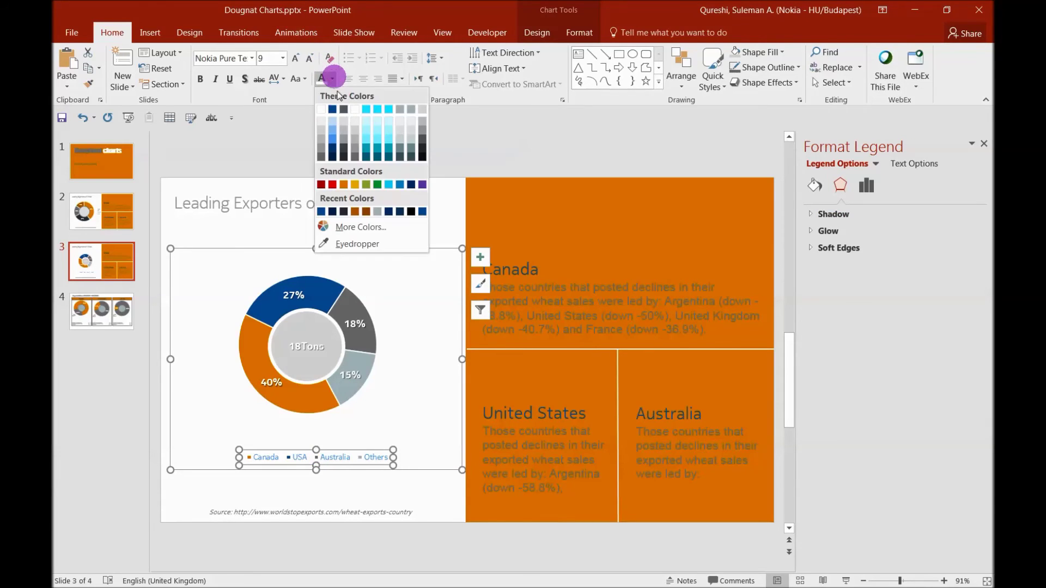
pyautogui.click(355, 159)
pyautogui.click(121, 384)
pyautogui.scroll(-1, 264, 474)
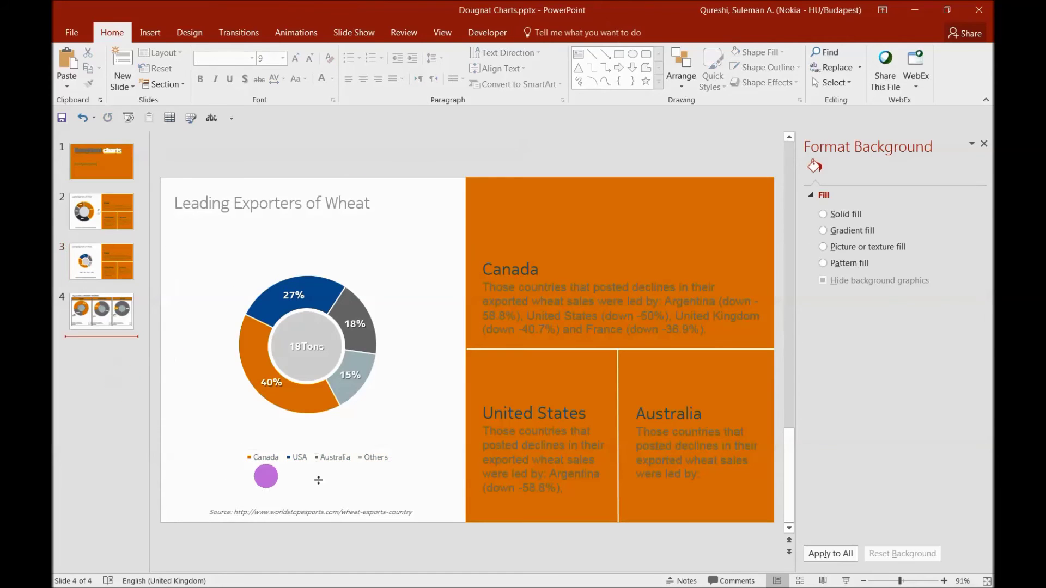
pyautogui.click(80, 254)
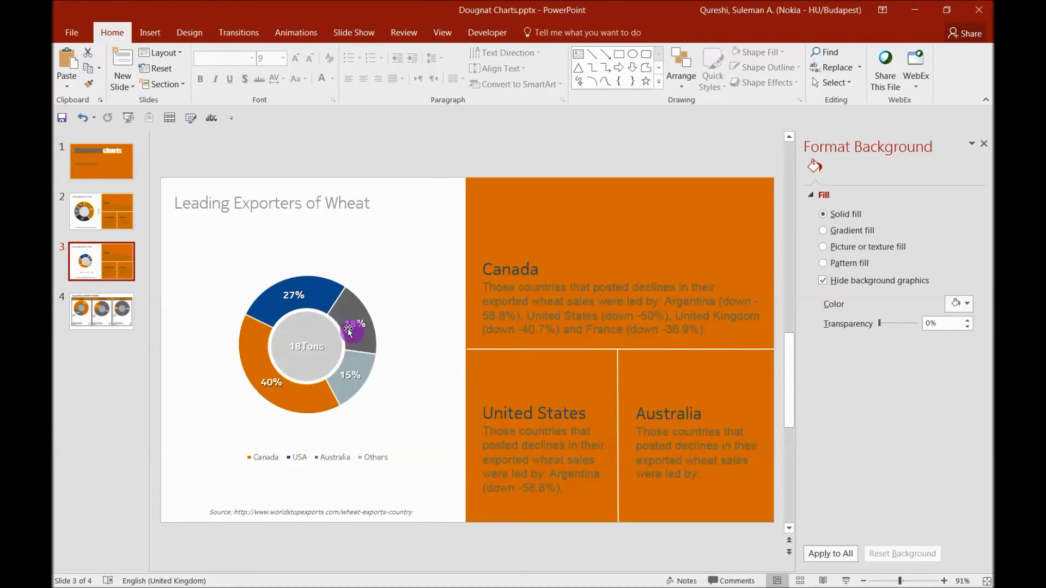
pyautogui.moveTo(286, 401)
pyautogui.click(101, 311)
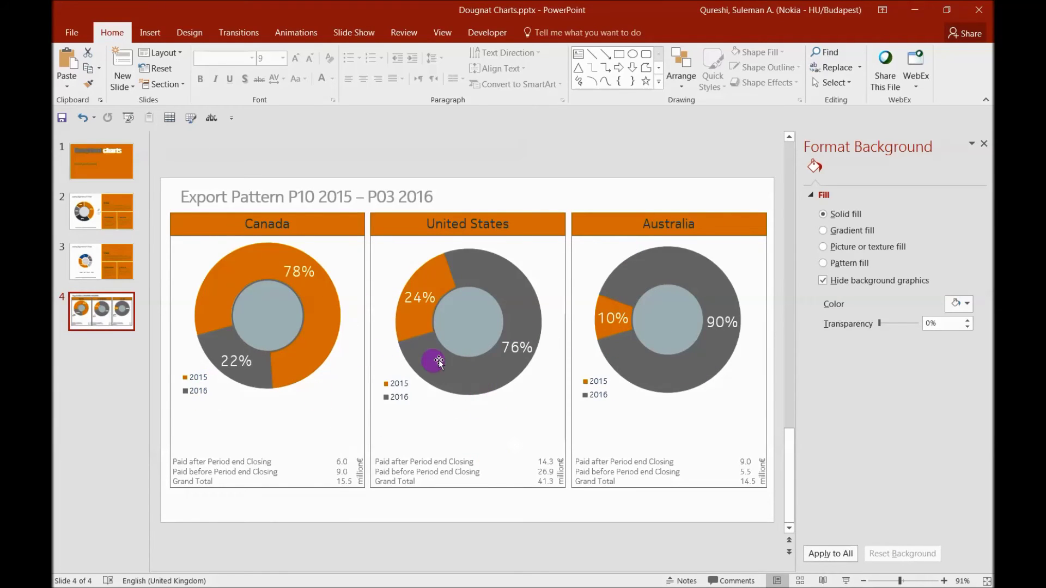
pyautogui.click(91, 272)
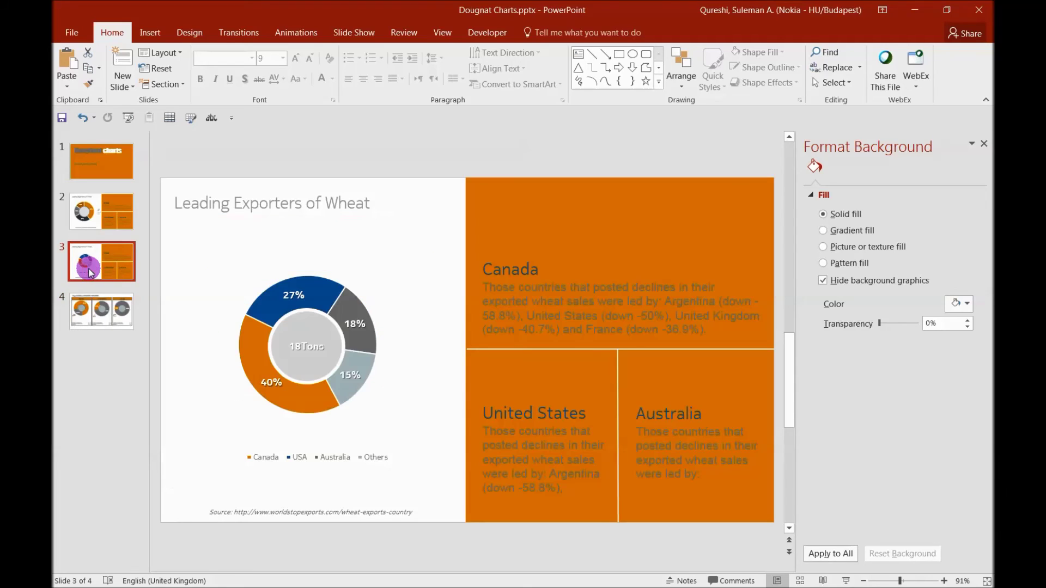
# Step: In Excel, insert a doughnut chart of Sheet2's C4:I7 monthly data, placed and enlarged beside the table
pyautogui.hotkey('alt', 'Tab')
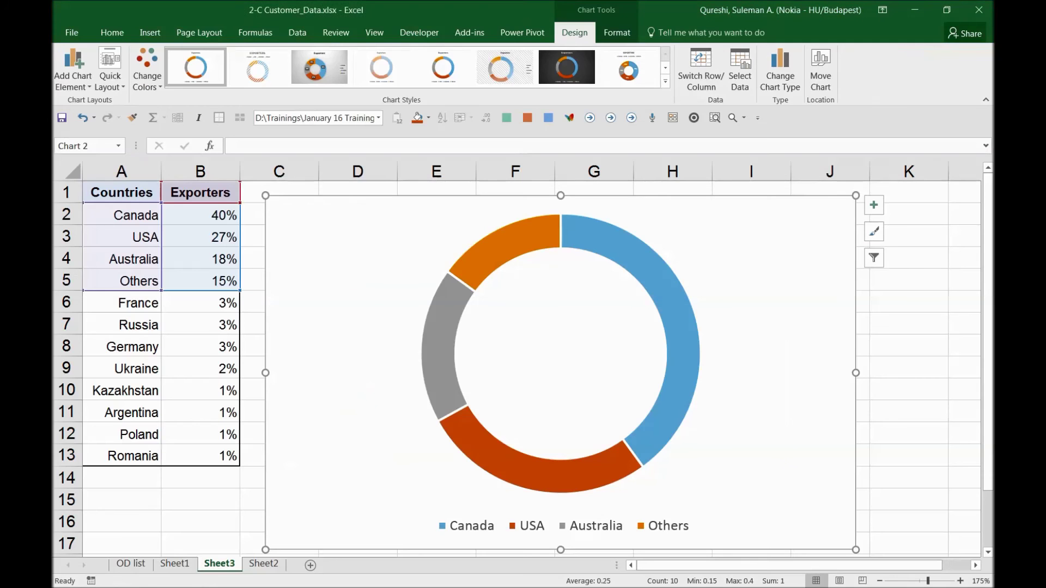
pyautogui.click(263, 565)
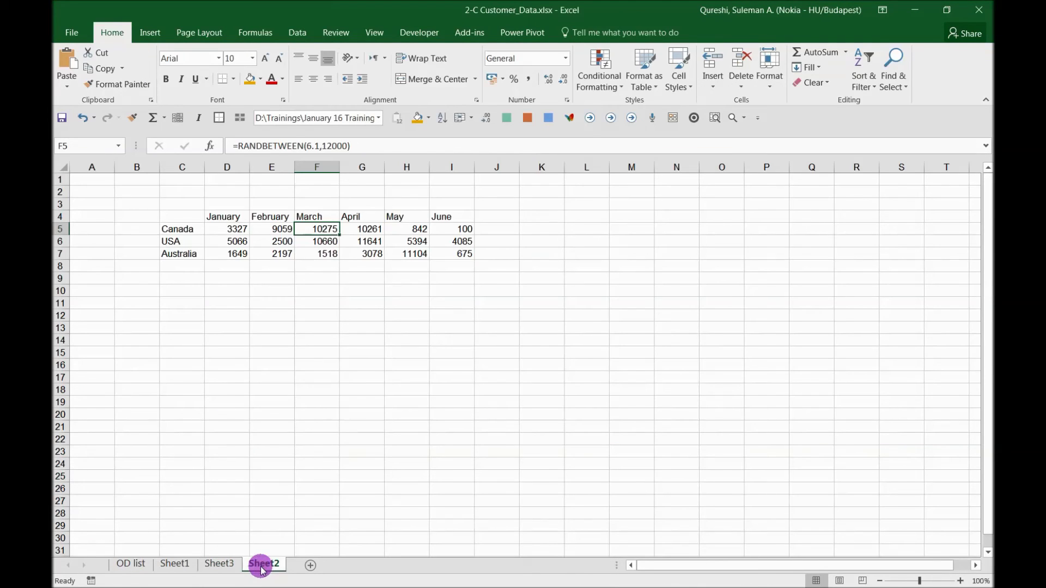
pyautogui.click(286, 253)
pyautogui.moveTo(198, 229); pyautogui.dragTo(466, 253)
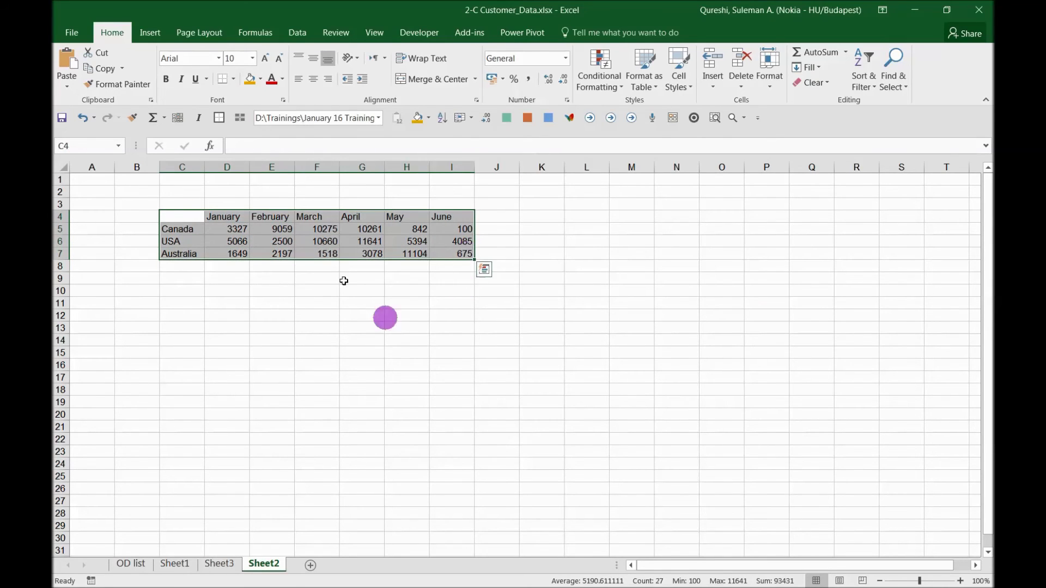
pyautogui.click(155, 37)
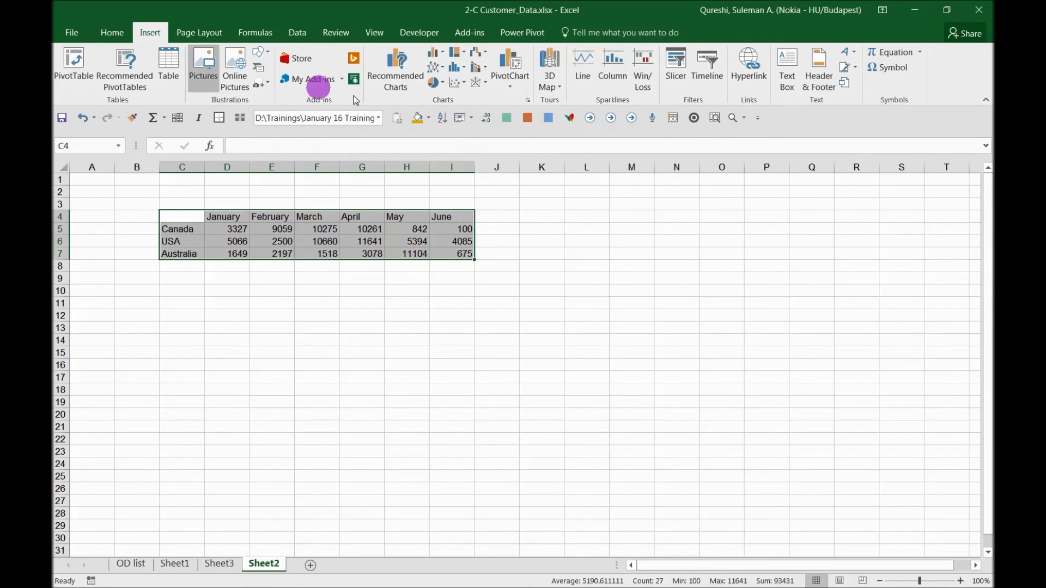
pyautogui.click(434, 82)
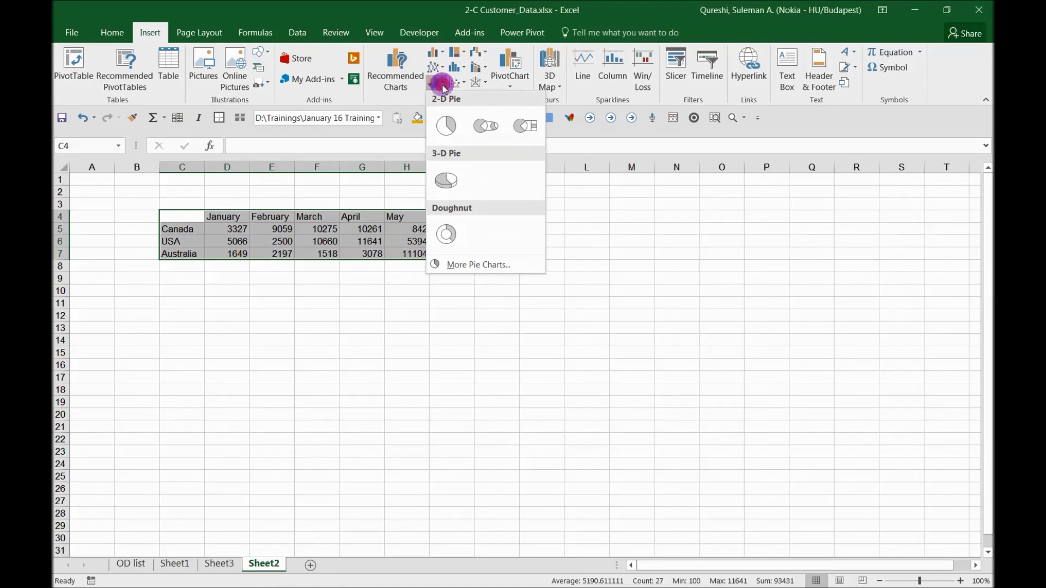
pyautogui.click(448, 237)
pyautogui.moveTo(603, 310); pyautogui.dragTo(499, 288)
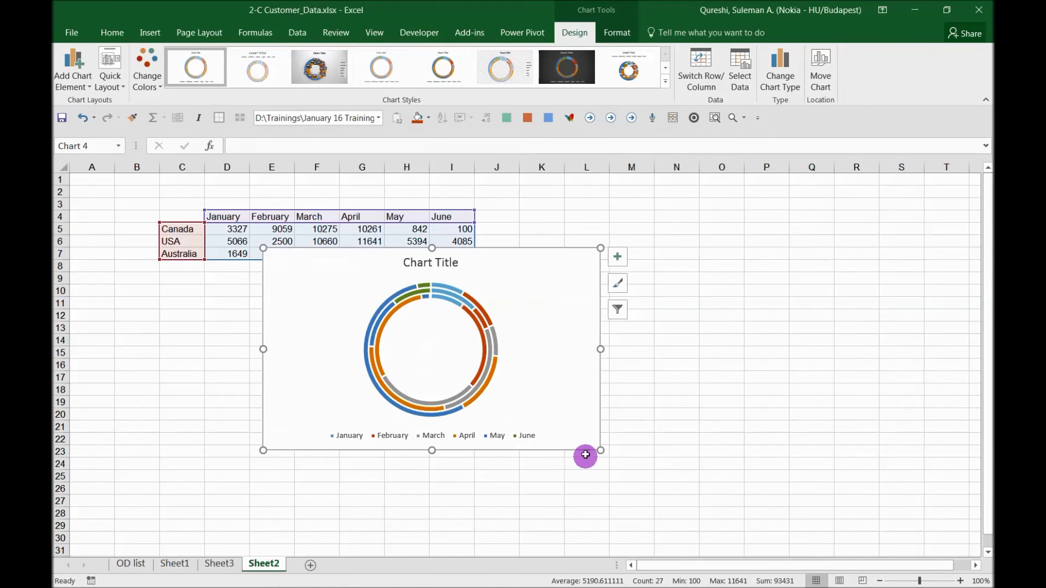
pyautogui.moveTo(596, 452); pyautogui.dragTo(833, 524)
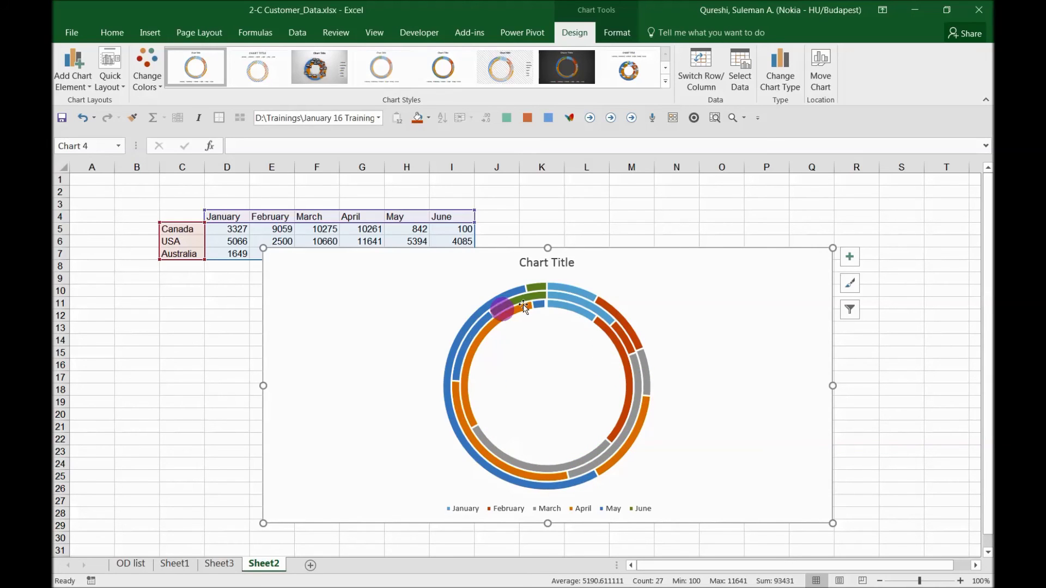
# Step: Set the doughnut hole size to 28%, then switch to Sheet3
pyautogui.click(549, 349)
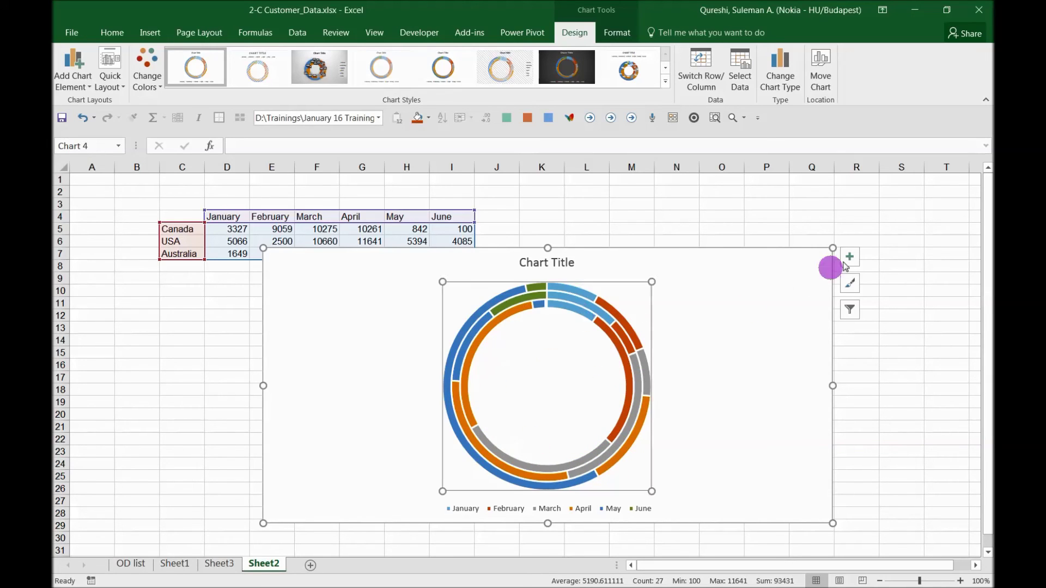
pyautogui.doubleClick(603, 312)
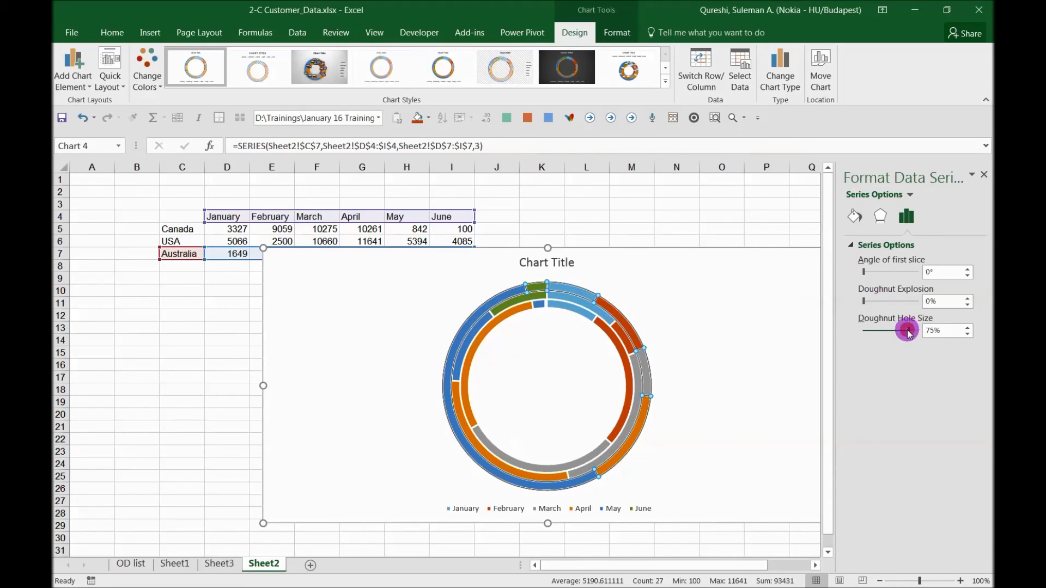
pyautogui.moveTo(909, 333); pyautogui.dragTo(879, 331)
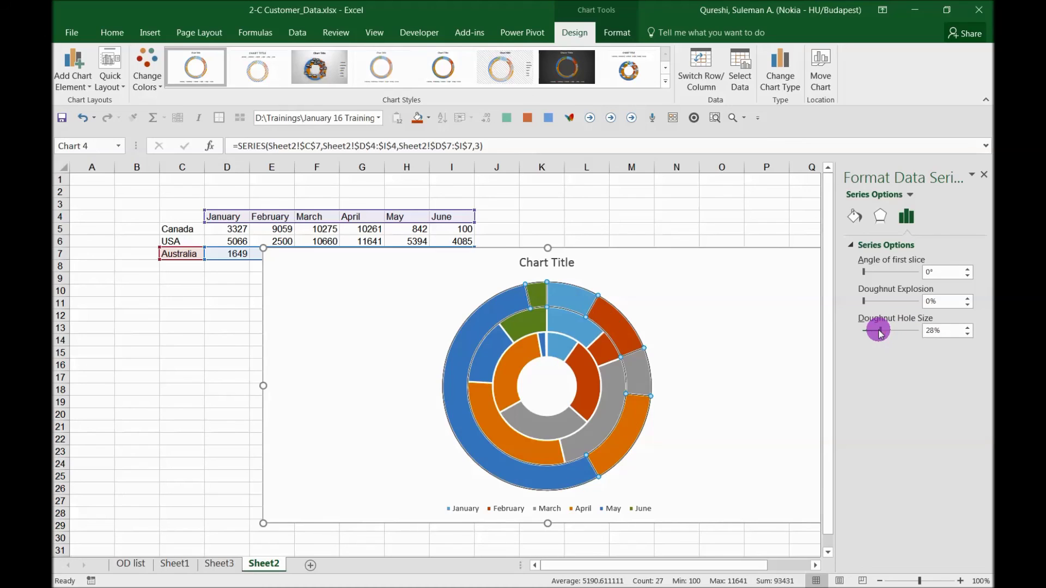
pyautogui.click(708, 340)
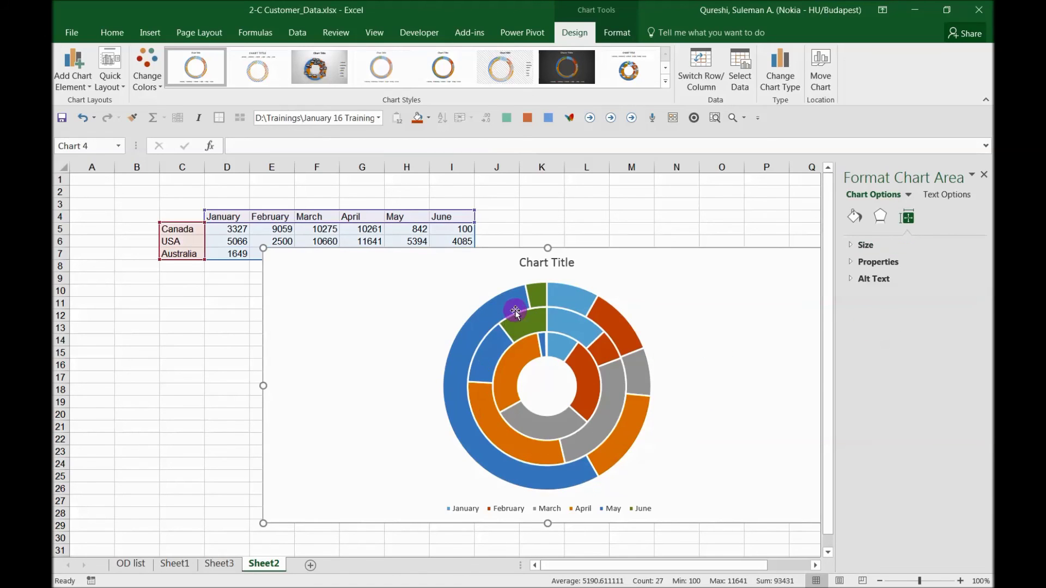
pyautogui.moveTo(561, 292)
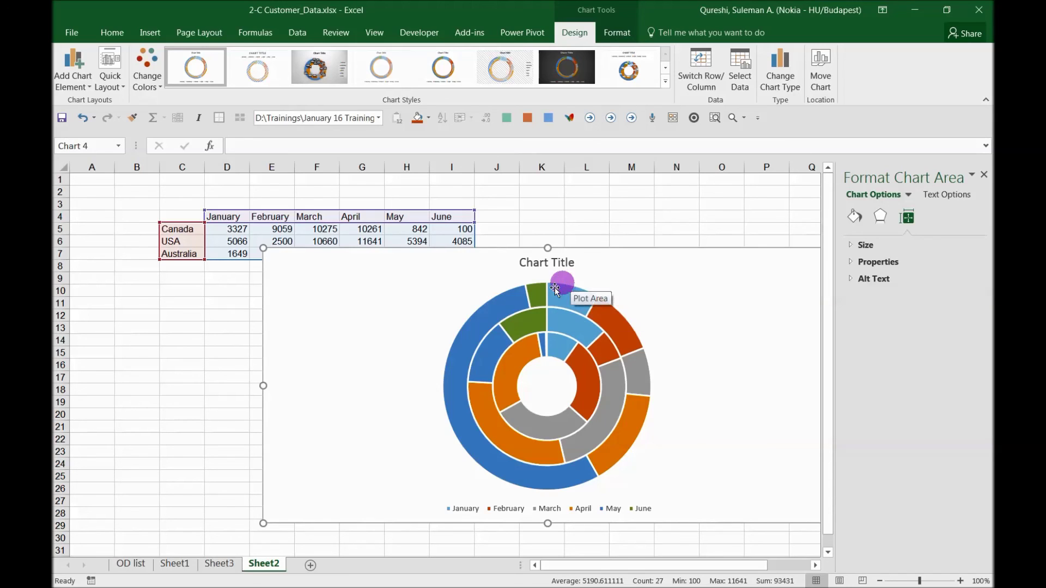
pyautogui.click(218, 563)
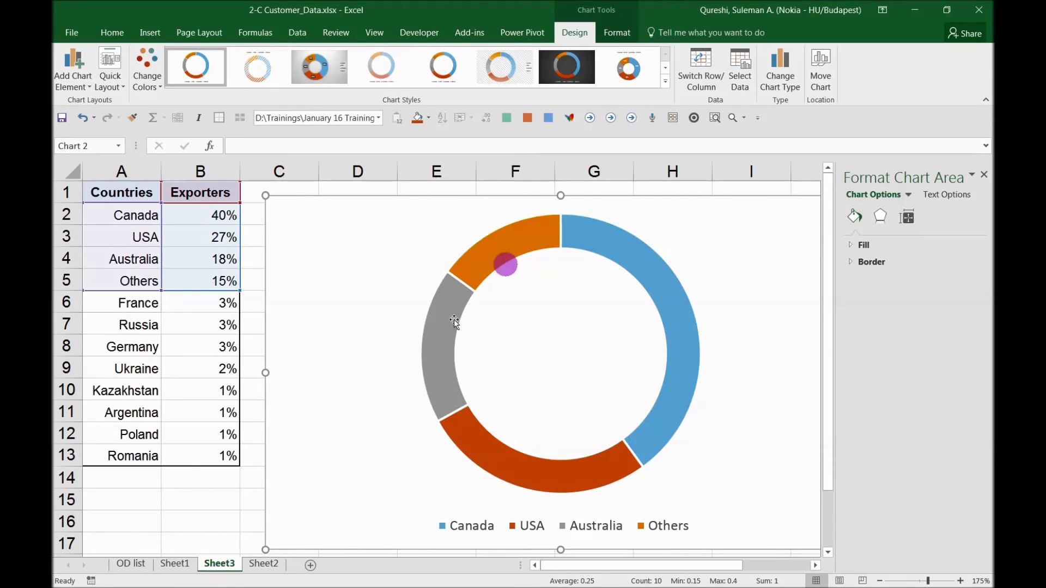
# Step: Switch back to PowerPoint showing slide 3, Leading Exporters of Wheat
pyautogui.hotkey('alt', 'Tab')
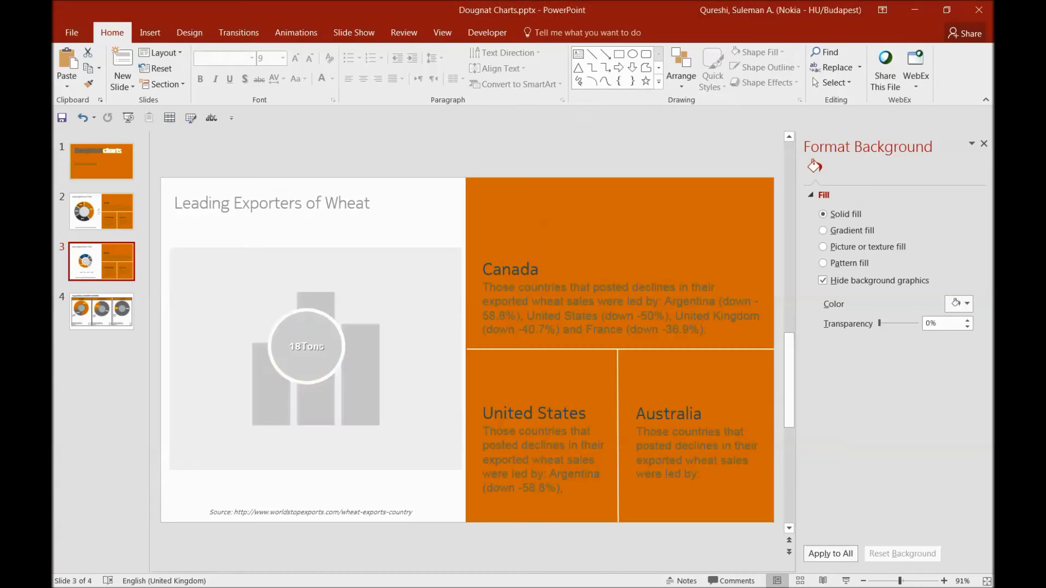